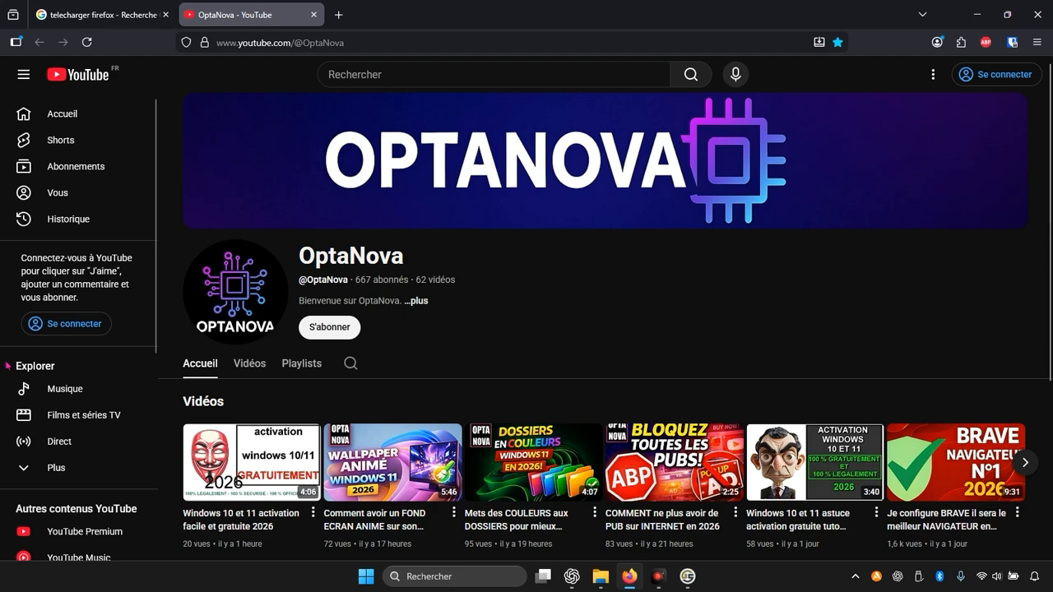
scroll(526, 371, "down", 2)
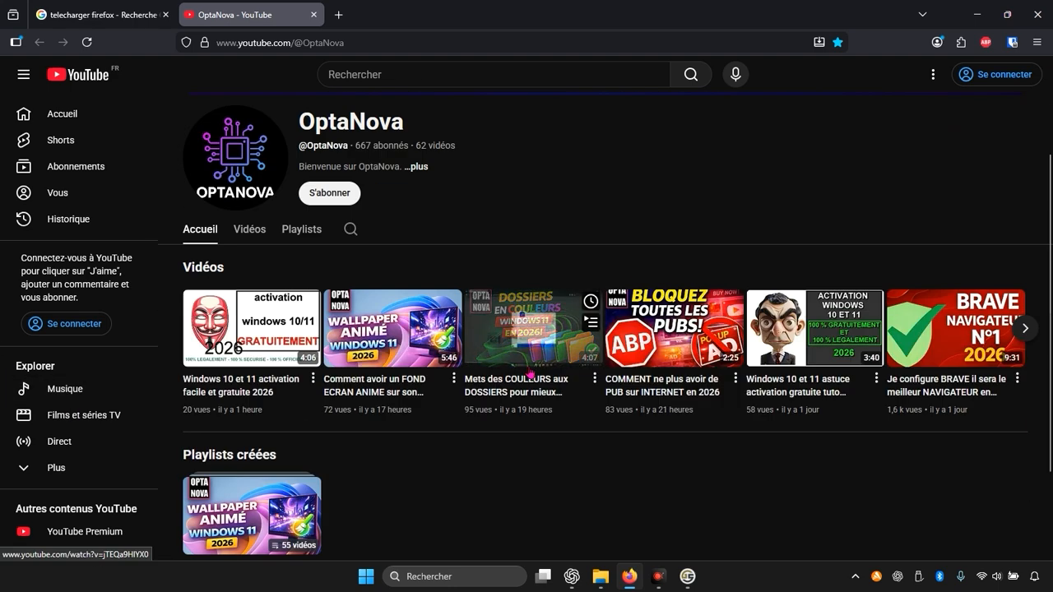
scroll(460, 329, "up", 2)
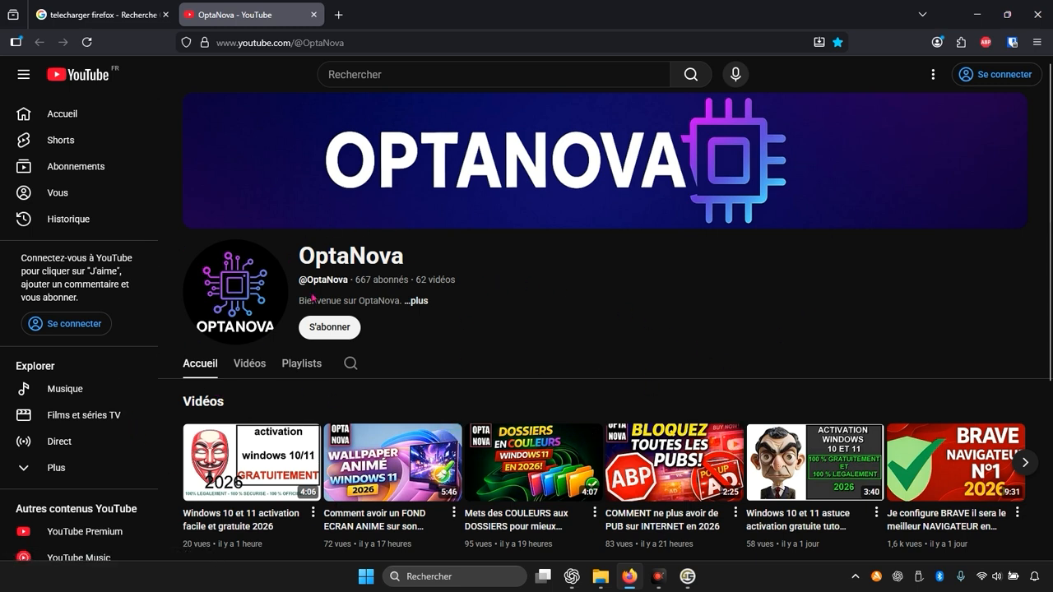
Open the about:config page and accept the risk warning to reach the advanced preferences.
left_click(126, 22)
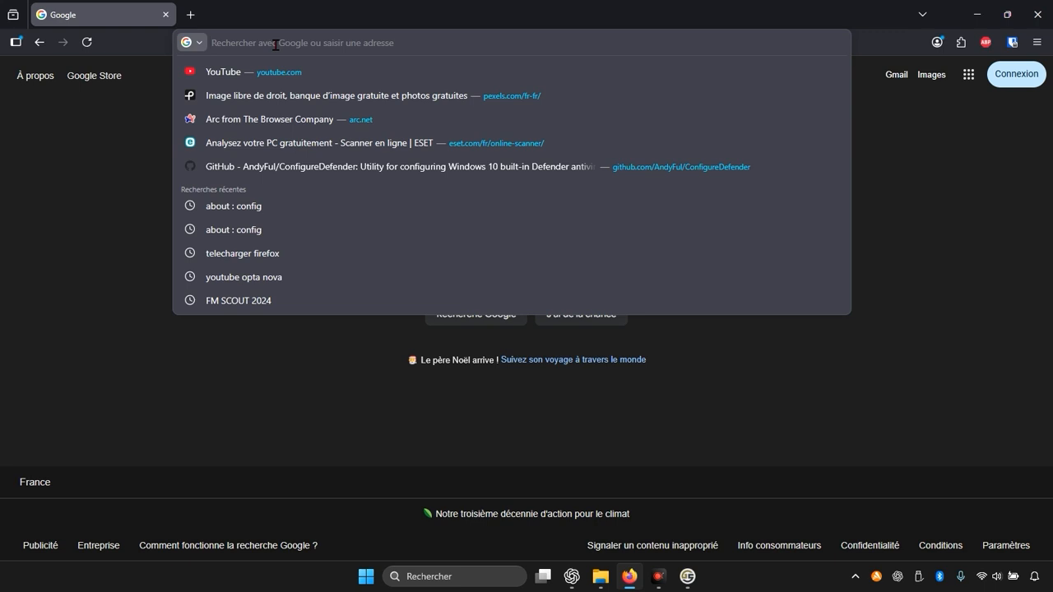
type("abou")
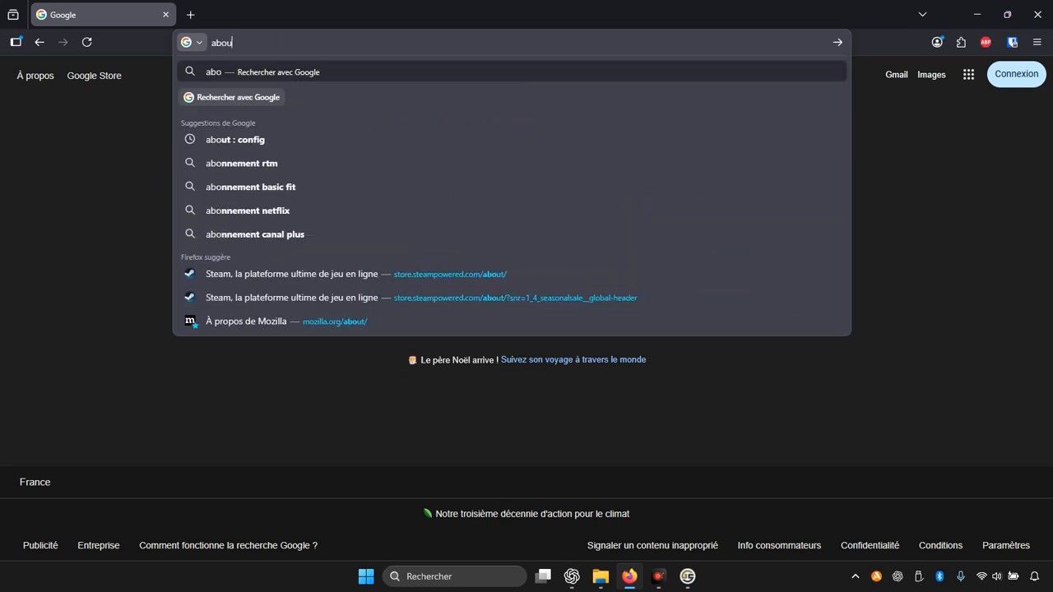
type("t:con")
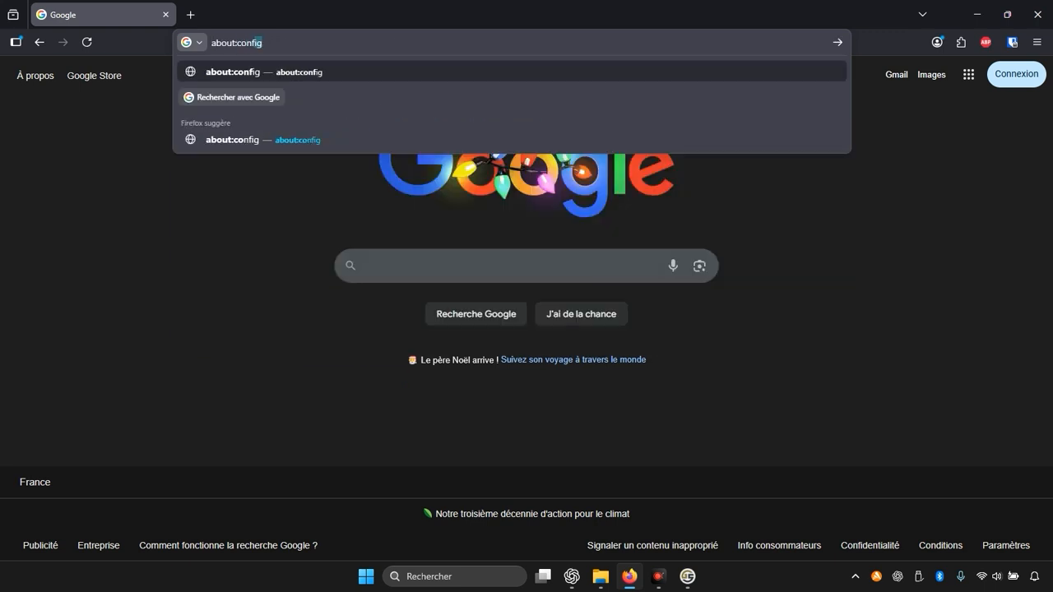
type("fig")
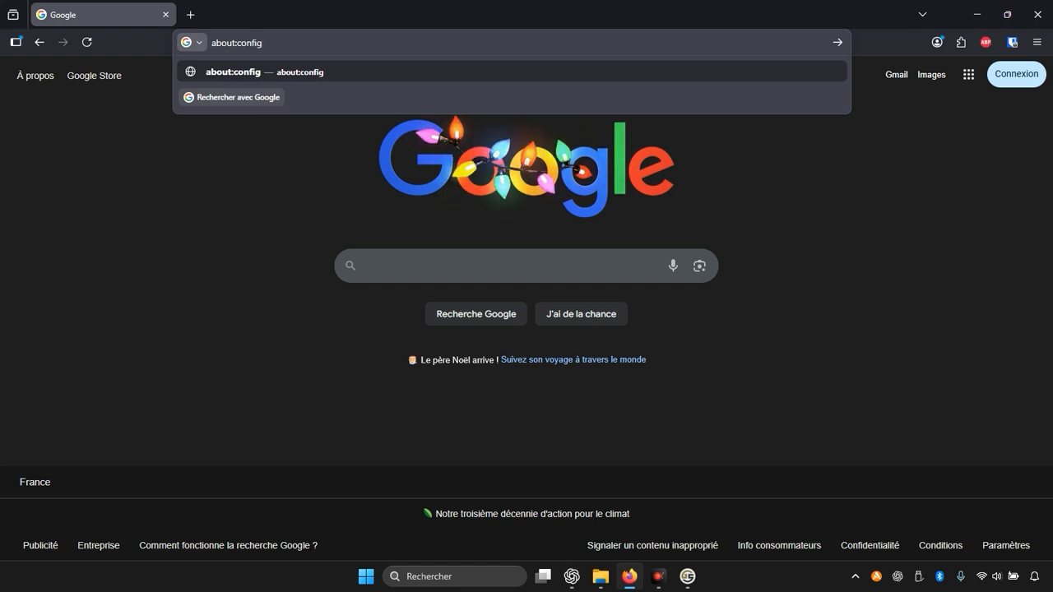
key("Return")
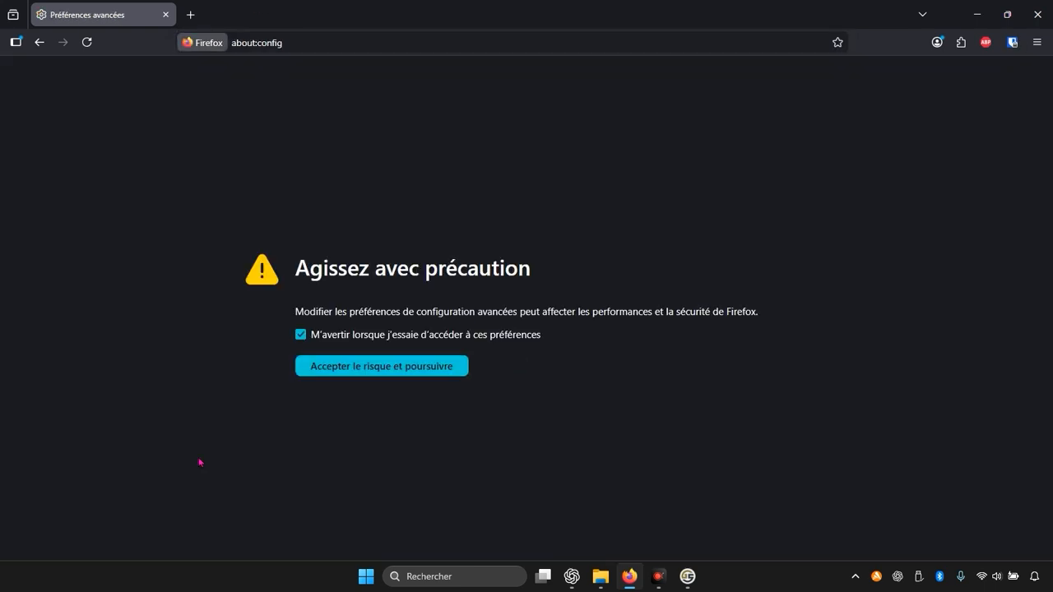
left_click(354, 370)
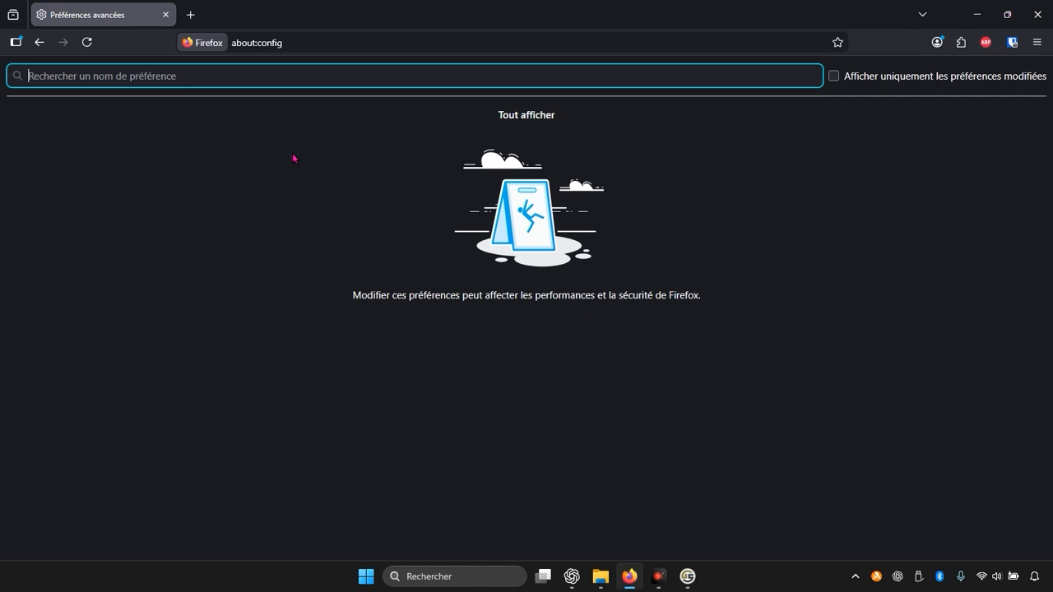
Display the complete list of advanced preferences and look over its first entries.
left_click(526, 114)
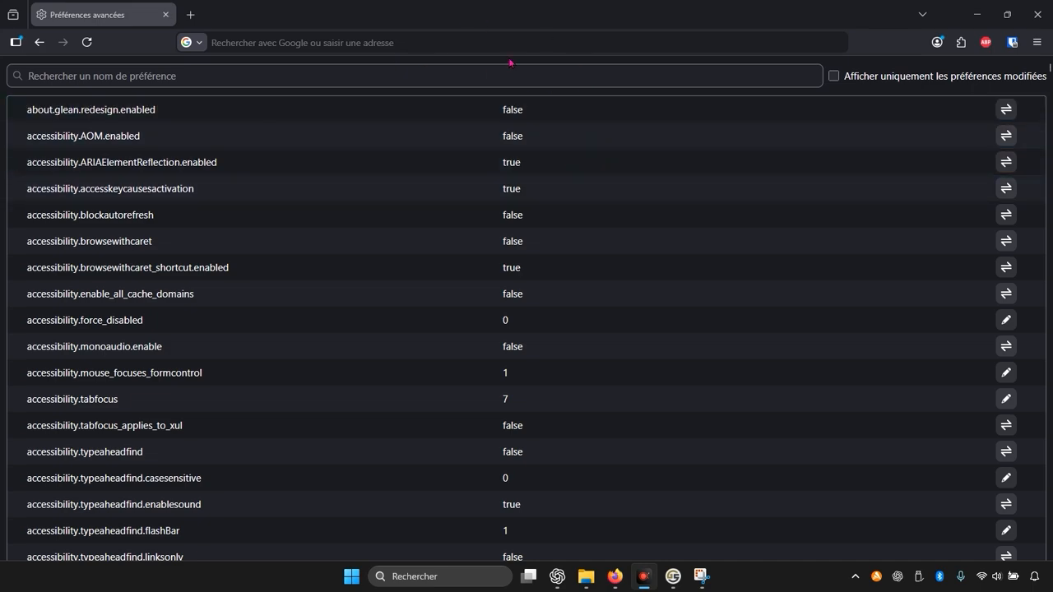
scroll(201, 187, "down", 2)
scroll(206, 184, "down", 8)
scroll(207, 184, "up", 10)
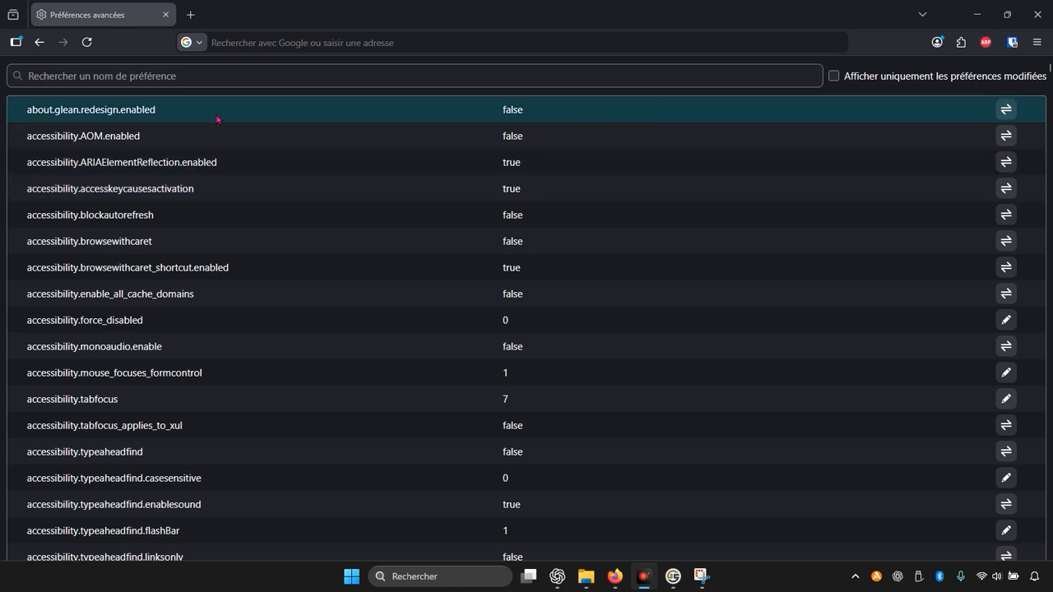
left_click(170, 75)
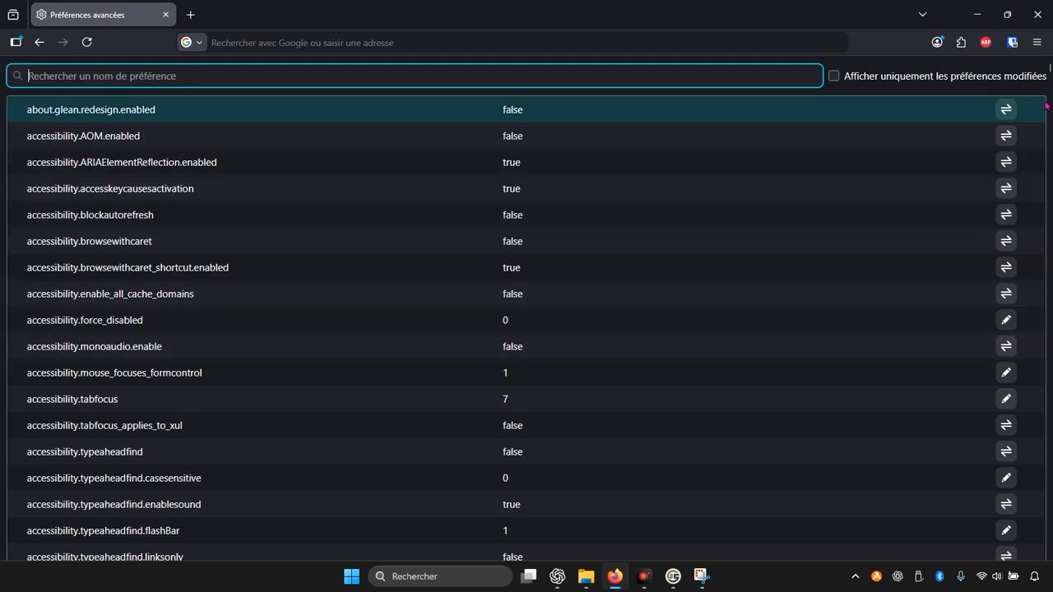
Set the toolkit.telemetry.unified preference to false.
left_click_drag(1049, 68, 1049, 529)
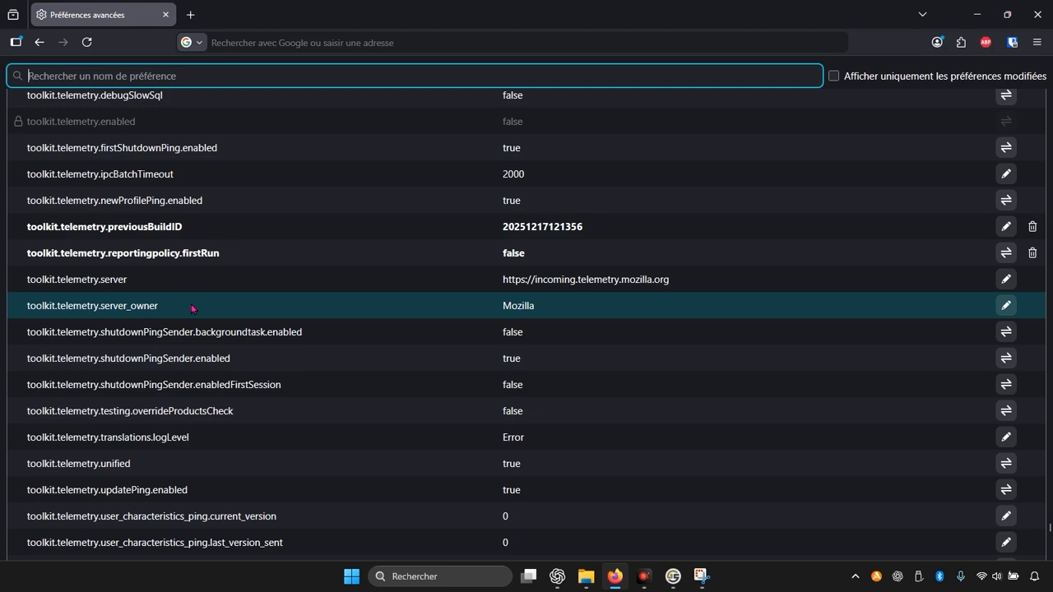
scroll(191, 309, "up", 10)
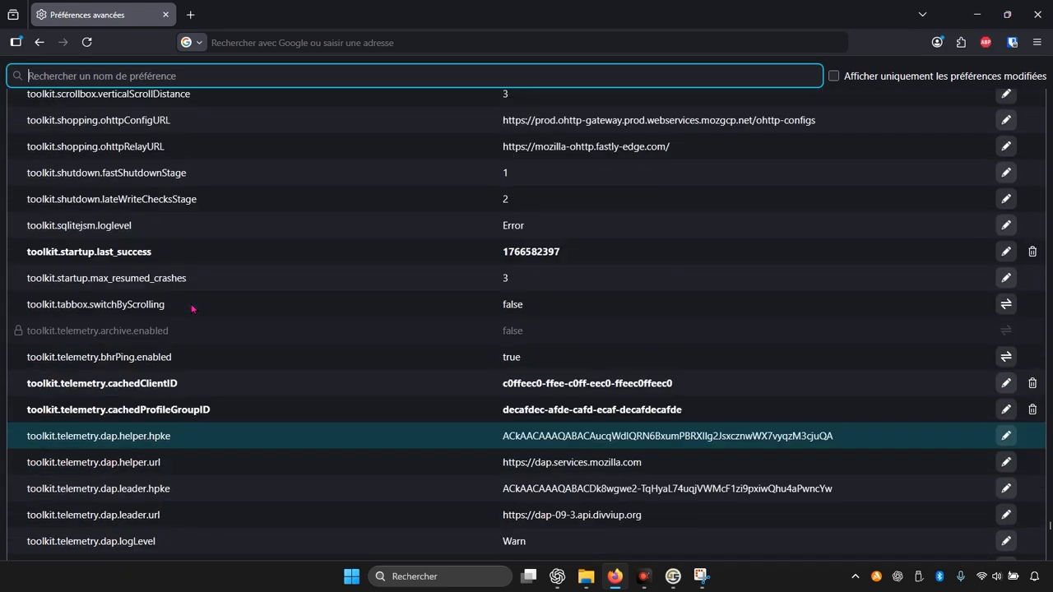
scroll(193, 304, "down", 1)
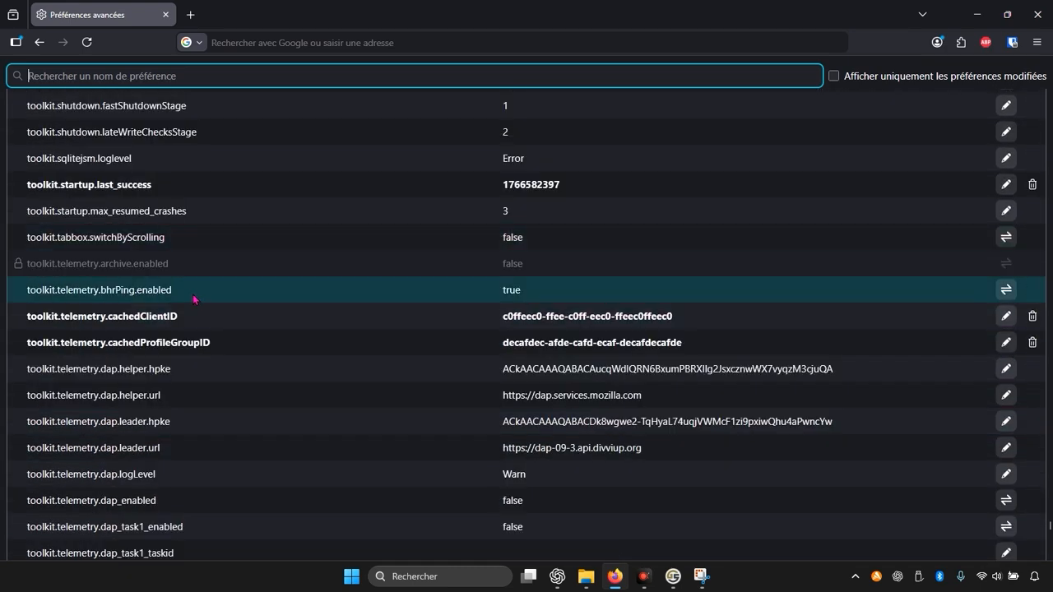
scroll(197, 247, "down", 8)
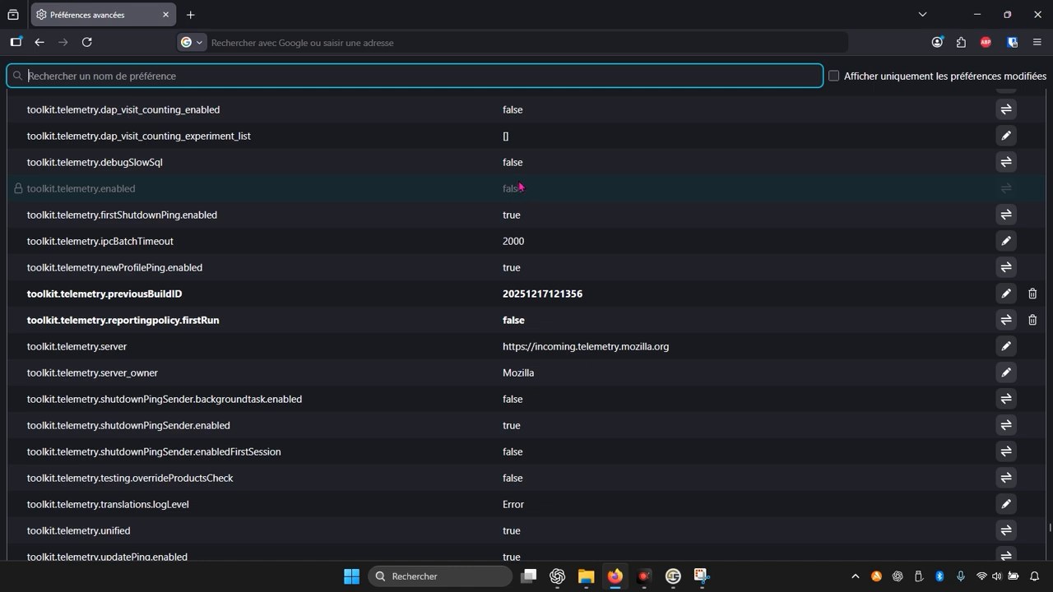
scroll(525, 335, "down", 5)
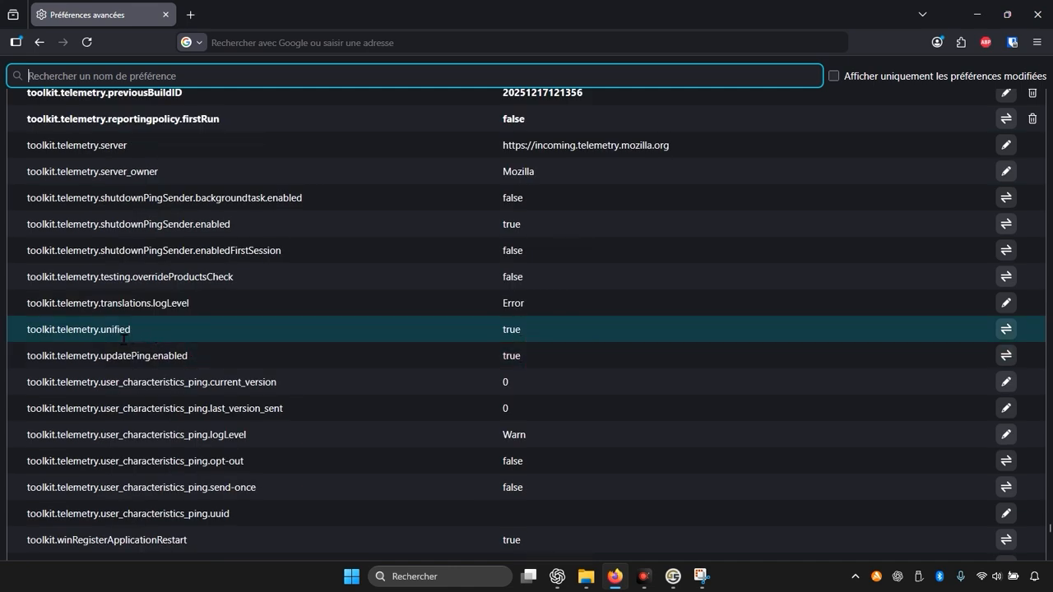
double_click(501, 334)
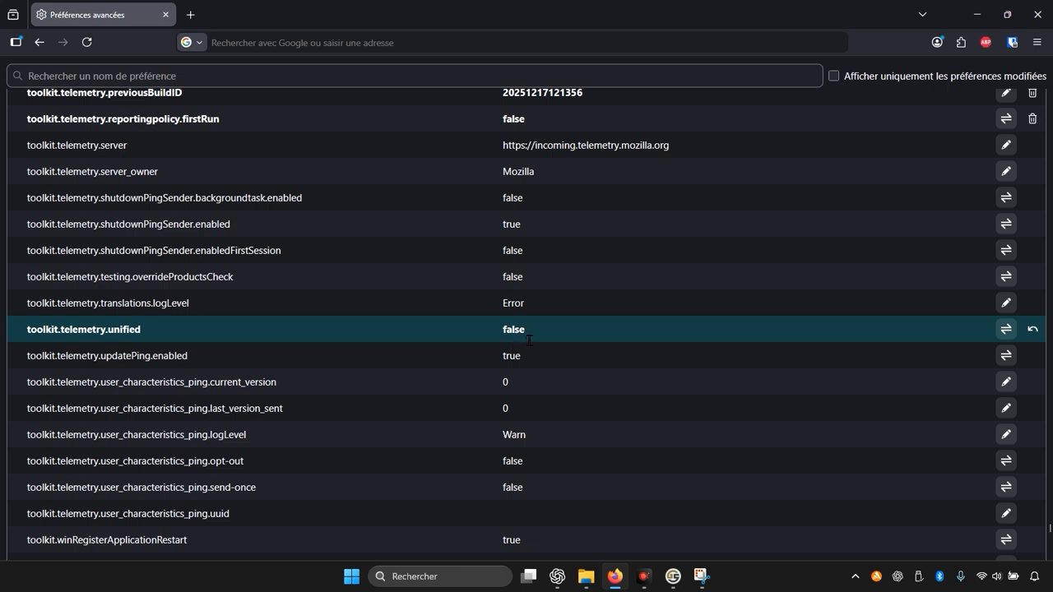
Set the app.shield.optoutstudies.enabled preference to false.
scroll(529, 340, "up", 5)
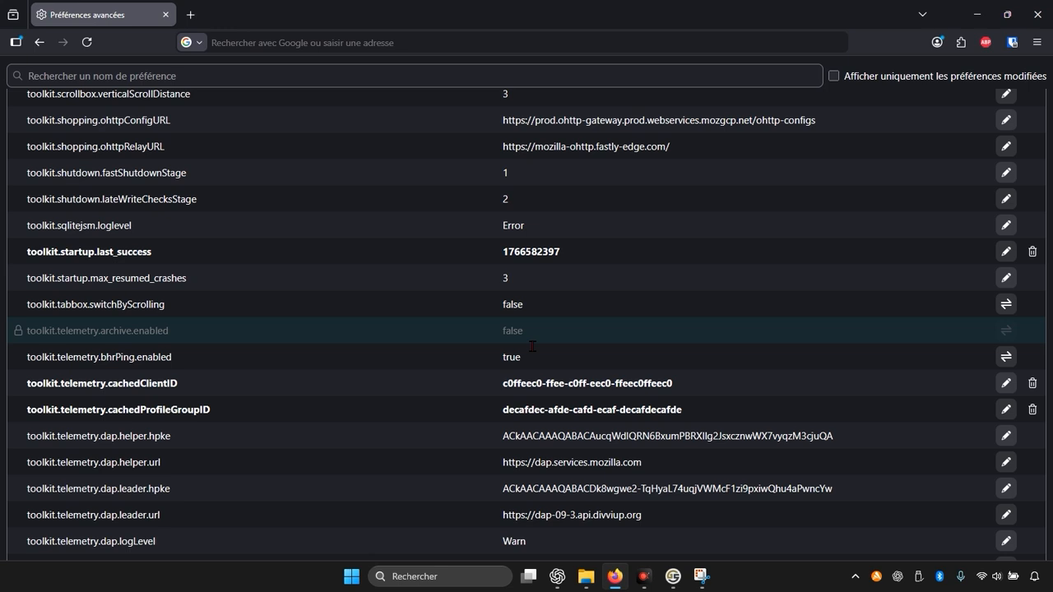
left_click(644, 577)
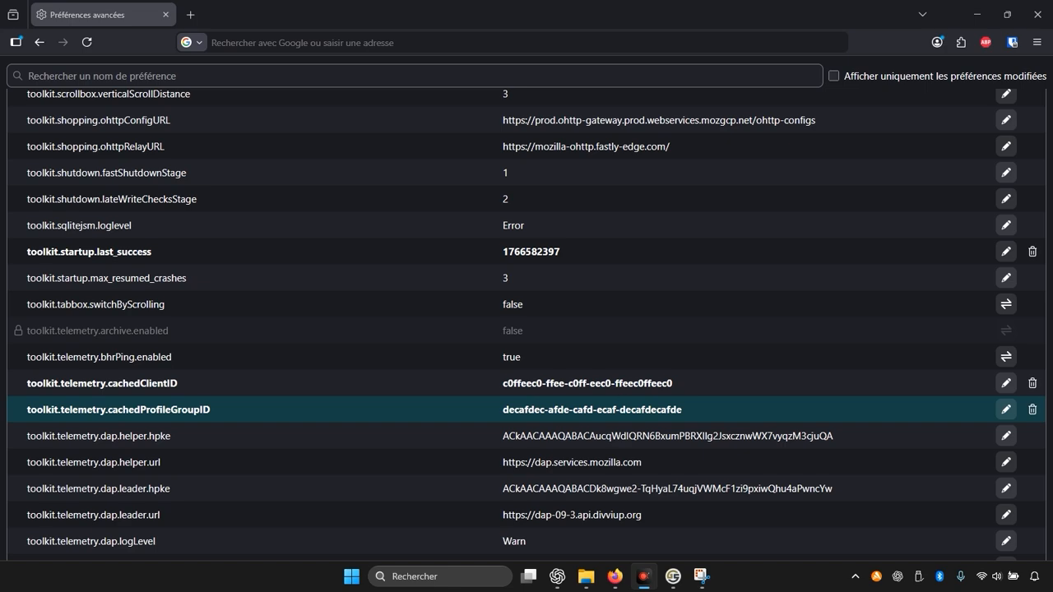
left_click(459, 385)
scroll(459, 386, "up", 5)
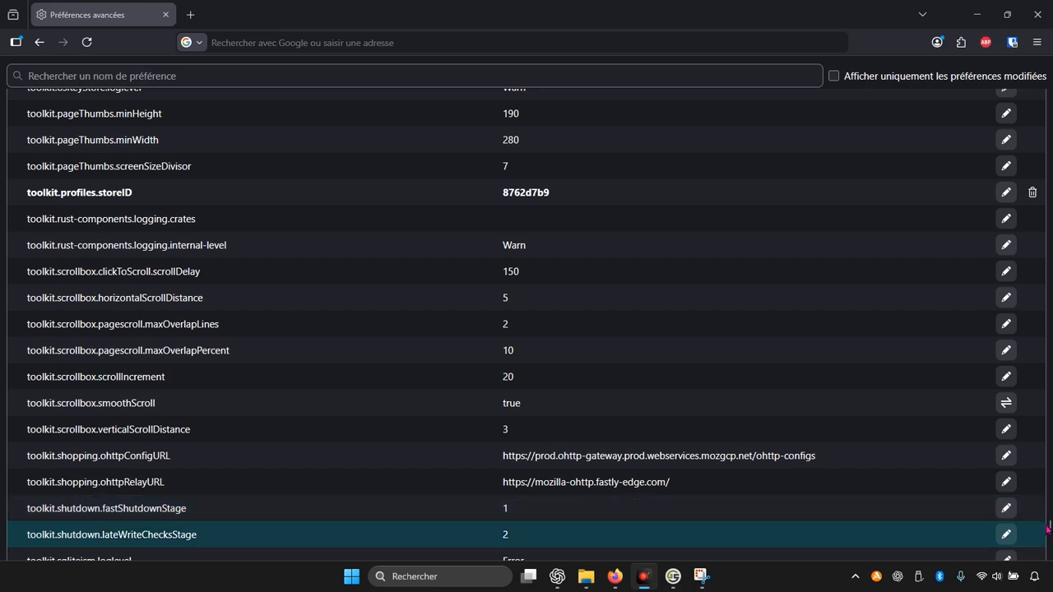
left_click_drag(1048, 526, 1049, 68)
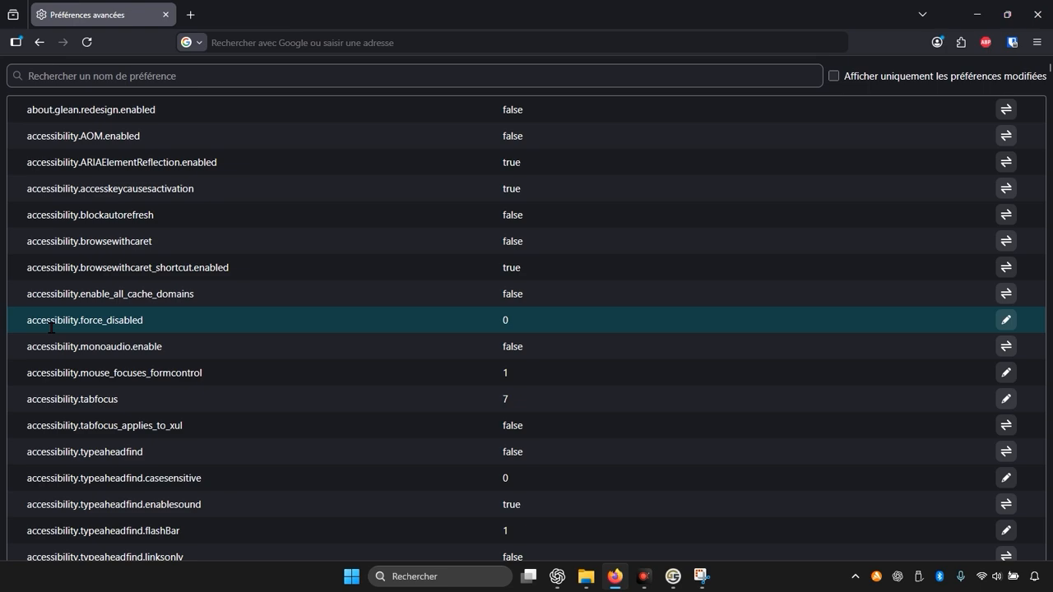
scroll(51, 328, "down", 20)
scroll(142, 362, "up", 3)
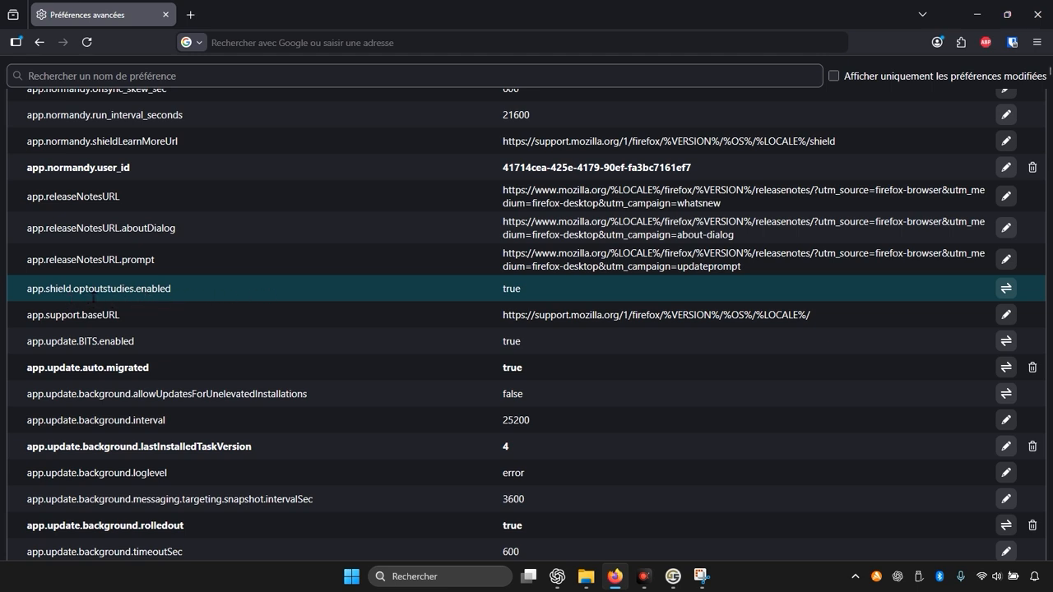
double_click(546, 296)
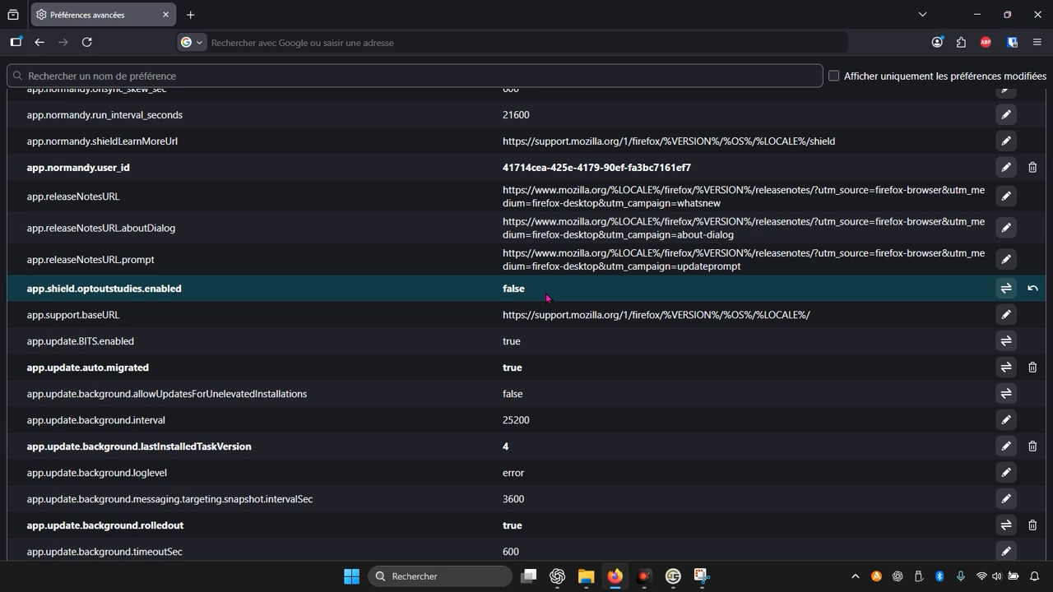
key("F12")
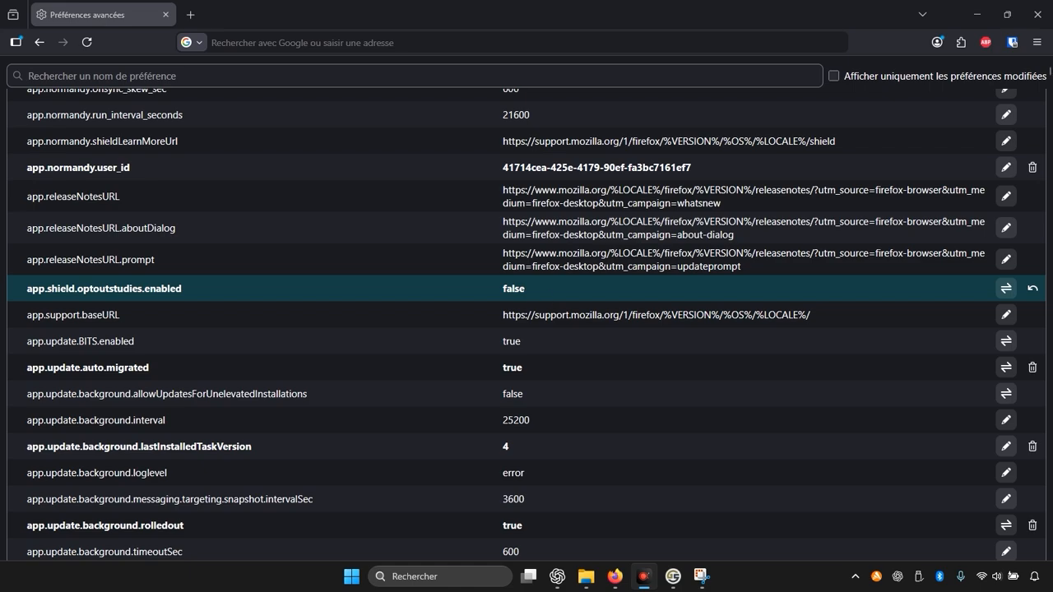
Look through the advanced preferences from the app.update entries to the browser.send_pings preference and check its value.
scroll(526, 362, "down", 8)
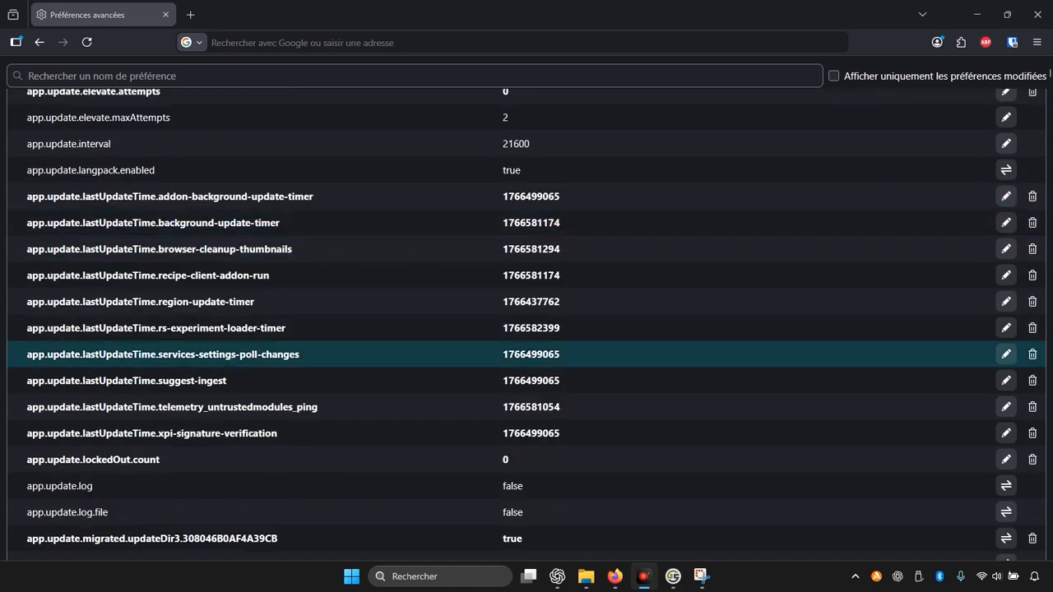
scroll(526, 354, "down", 20)
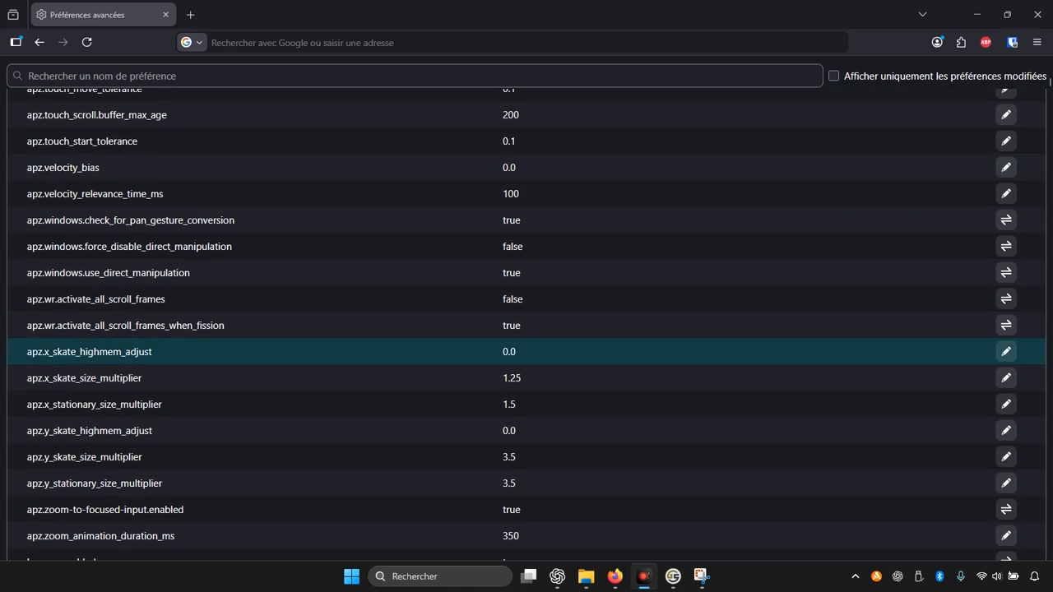
scroll(527, 354, "down", 18)
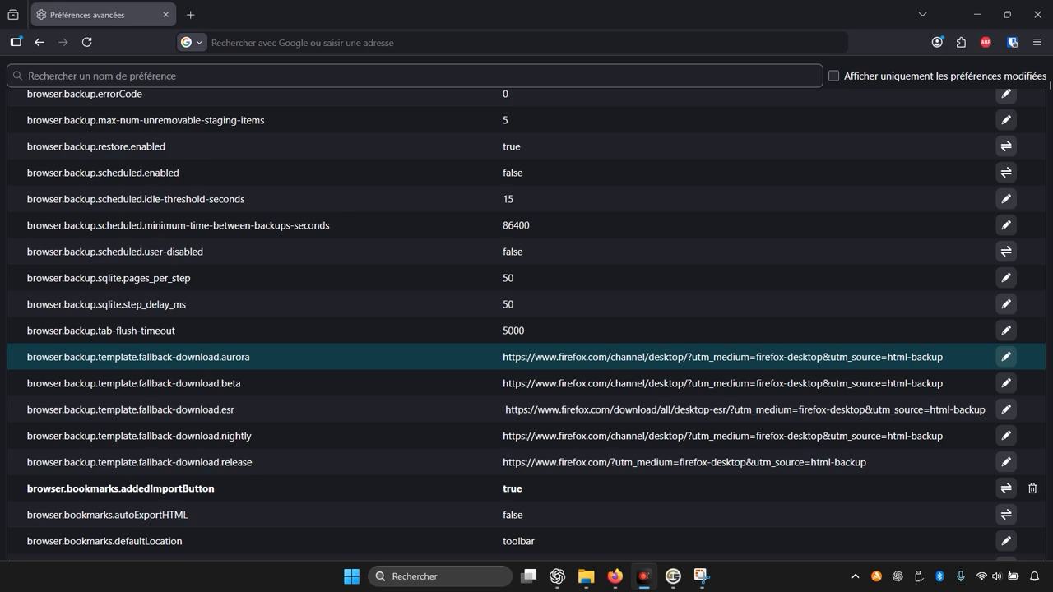
scroll(526, 358, "up", 2)
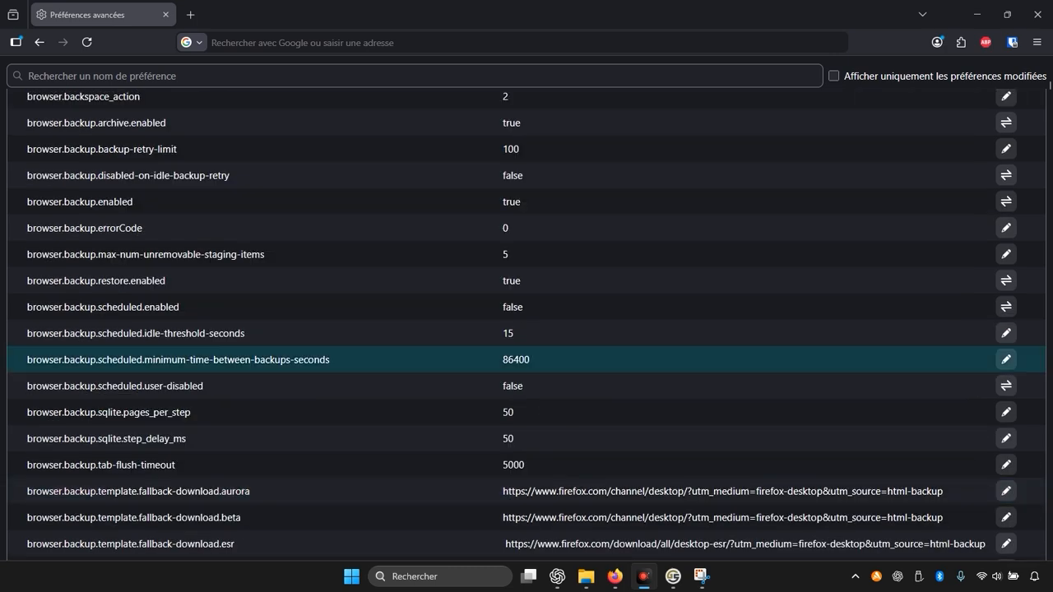
scroll(279, 371, "down", 1)
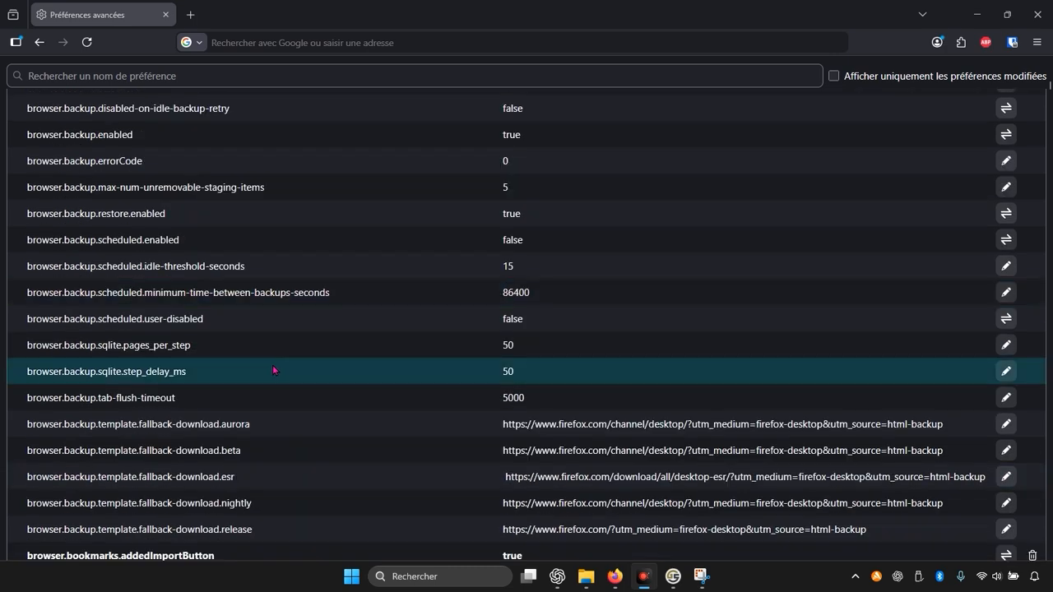
scroll(274, 366, "down", 20)
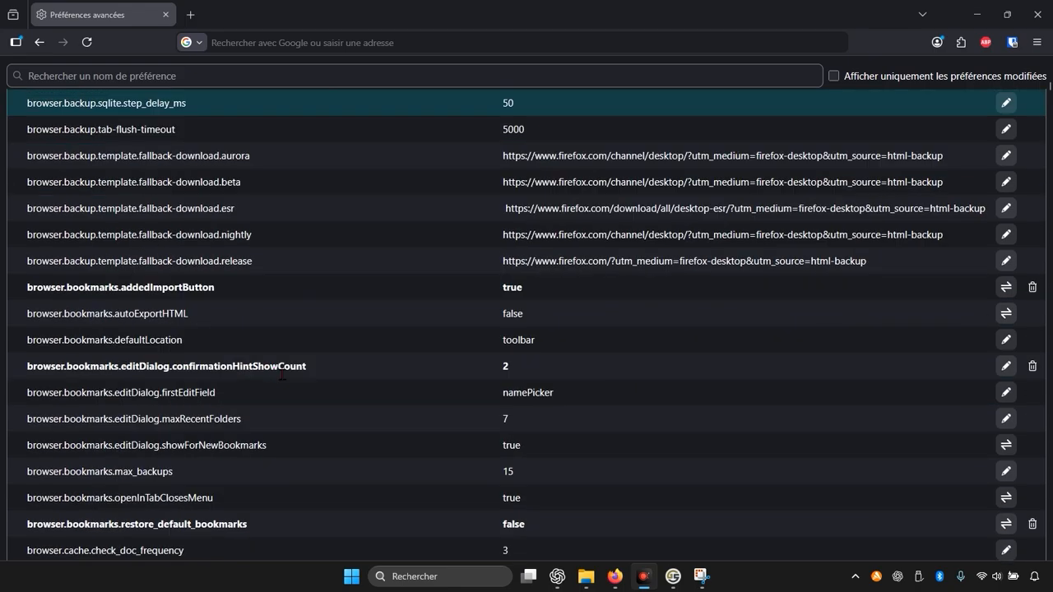
scroll(277, 367, "down", 20)
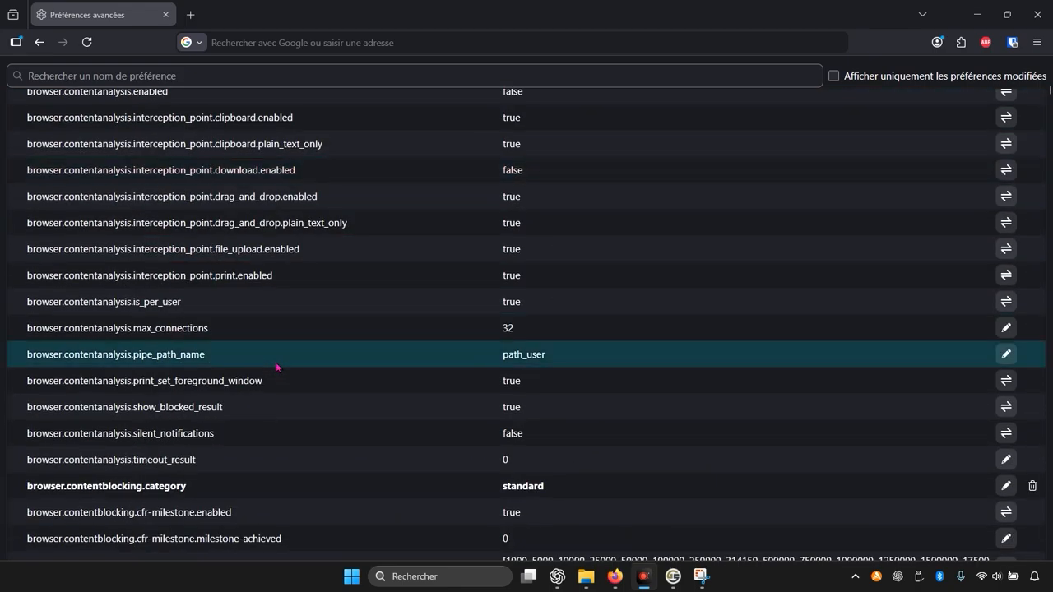
scroll(278, 367, "down", 20)
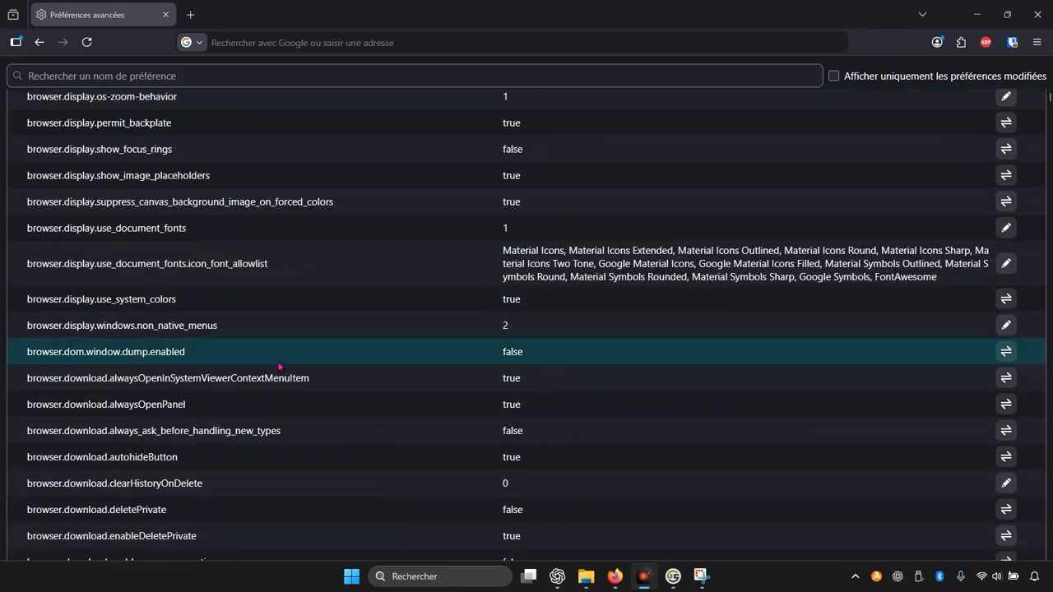
scroll(278, 367, "down", 20)
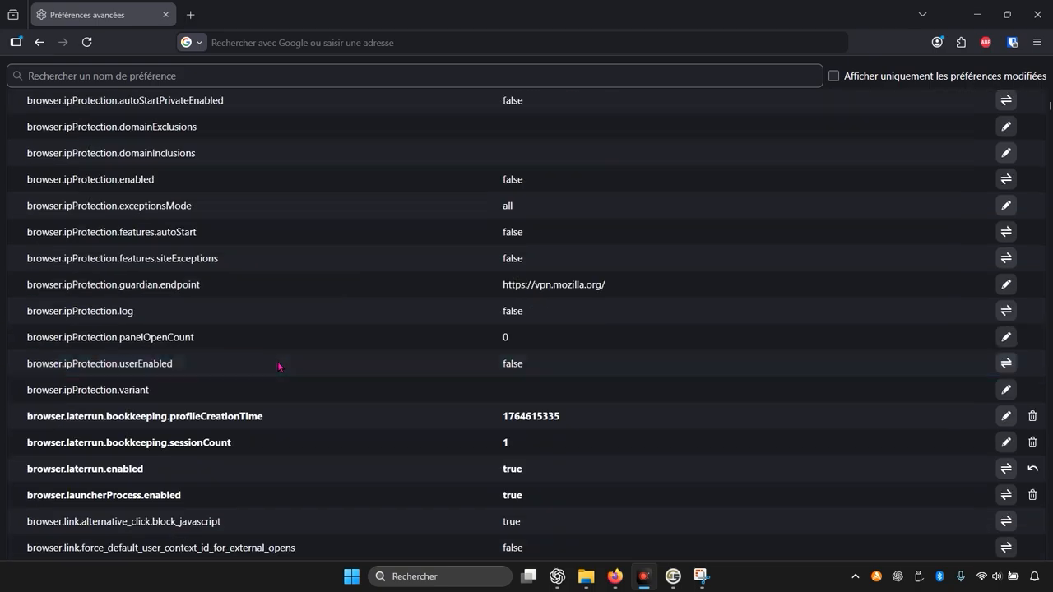
scroll(278, 368, "down", 20)
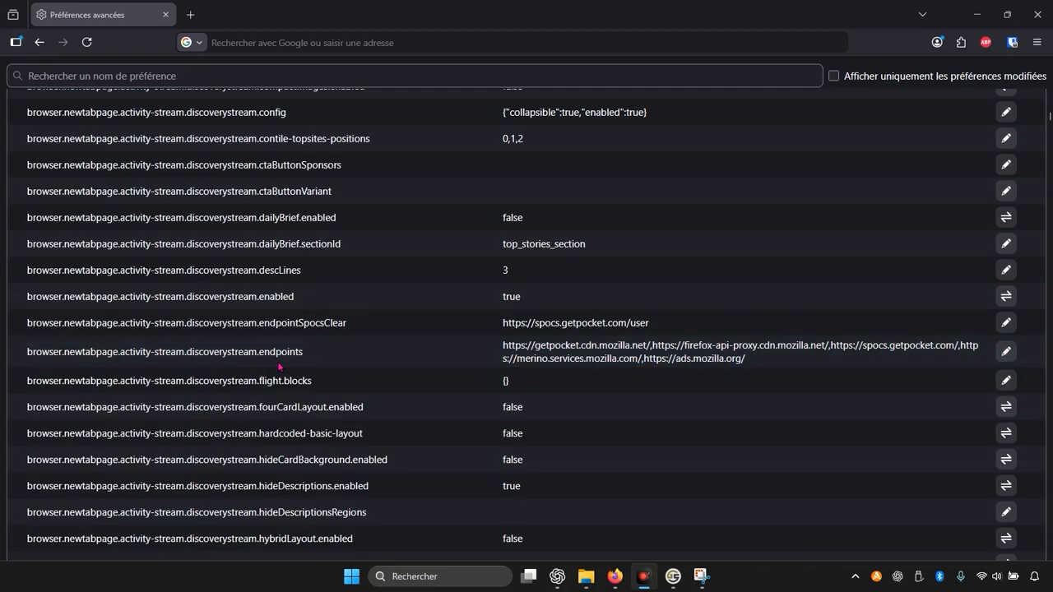
scroll(280, 366, "down", 20)
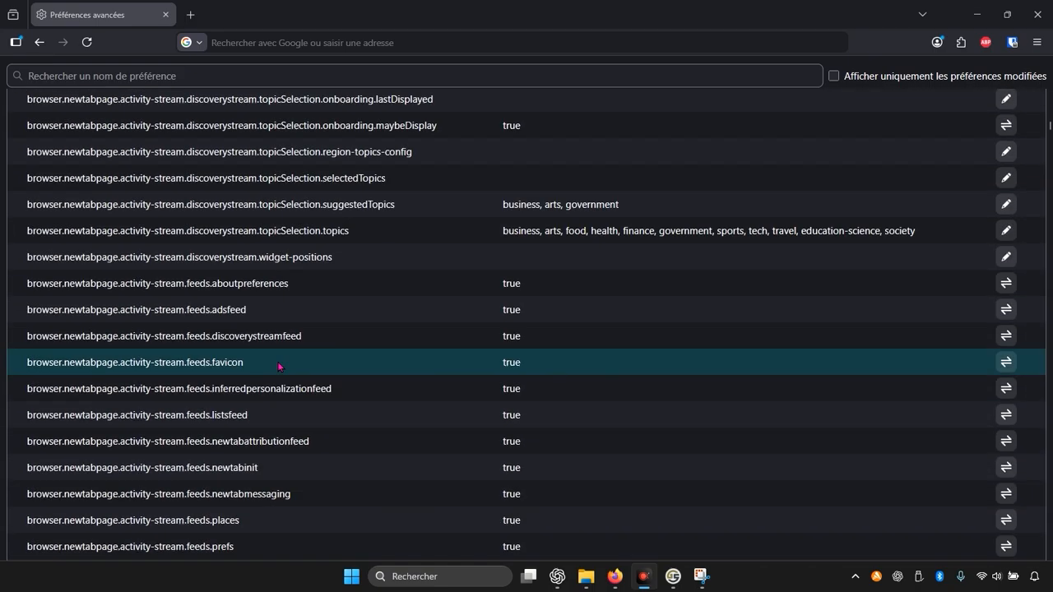
scroll(279, 375, "down", 20)
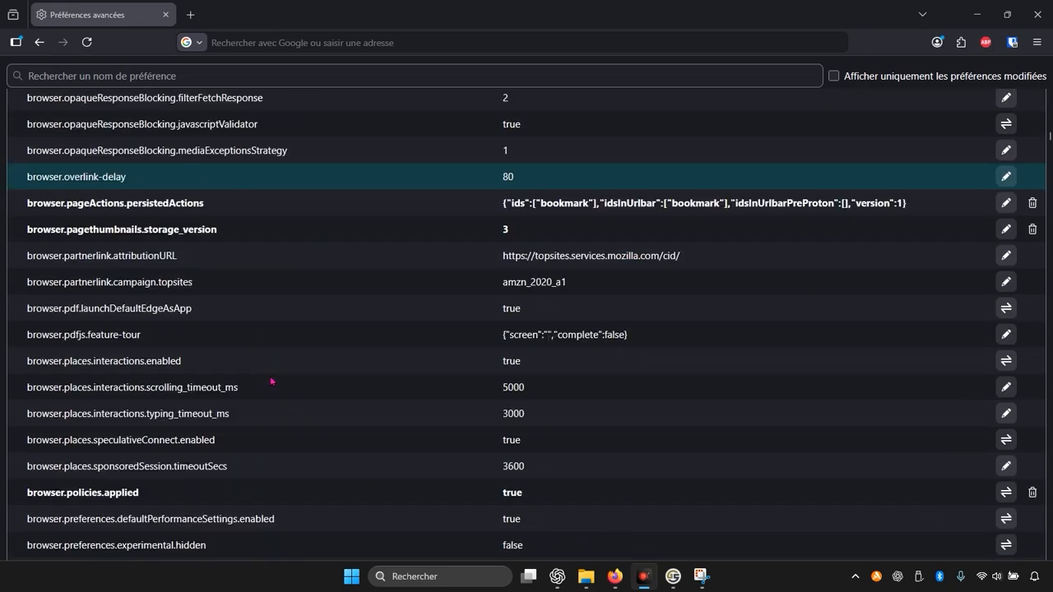
scroll(266, 388, "down", 20)
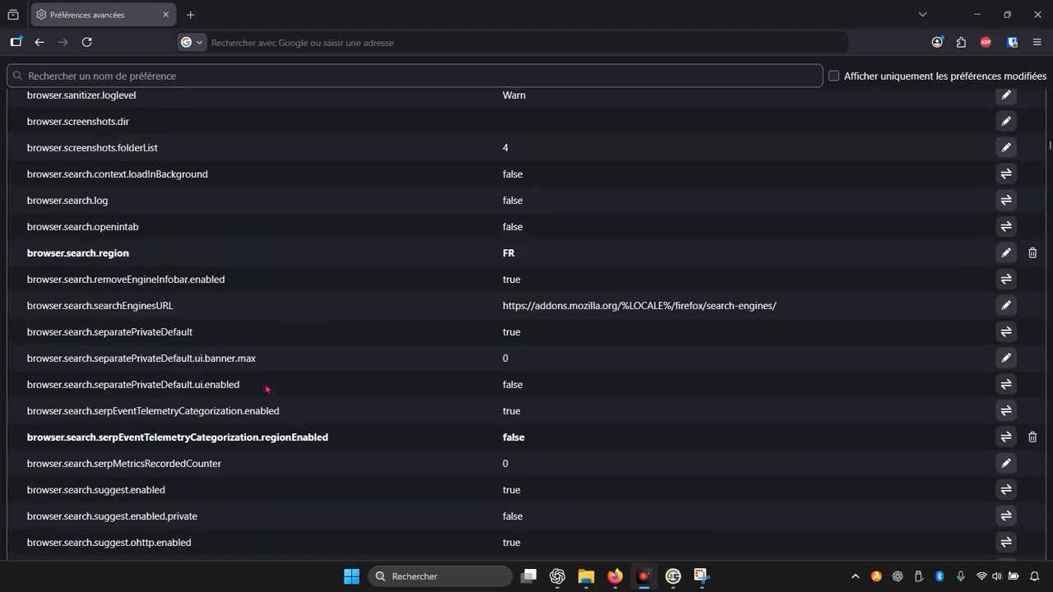
scroll(265, 401, "down", 20)
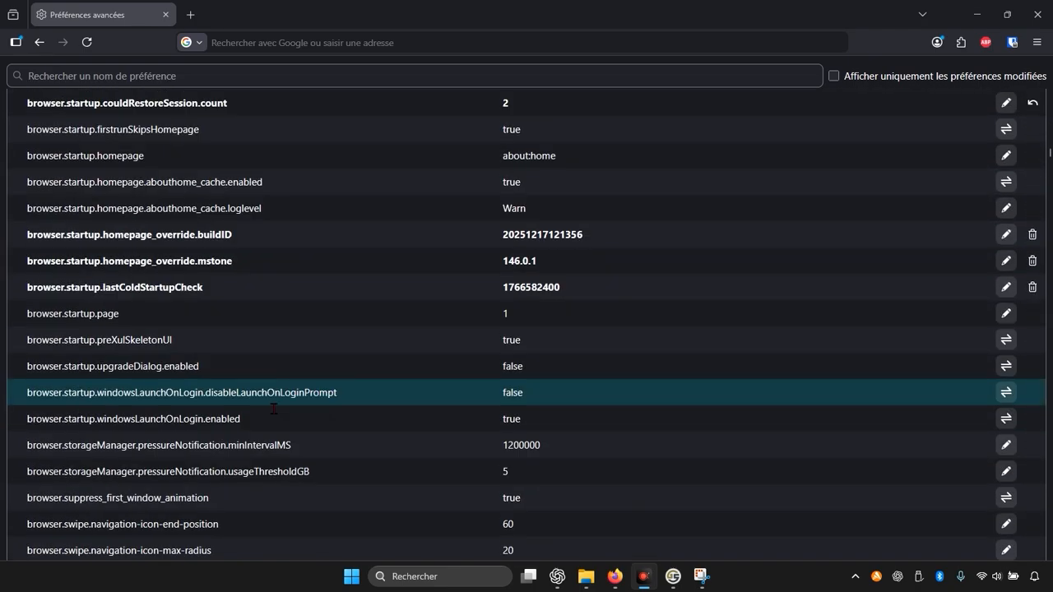
scroll(265, 404, "up", 20)
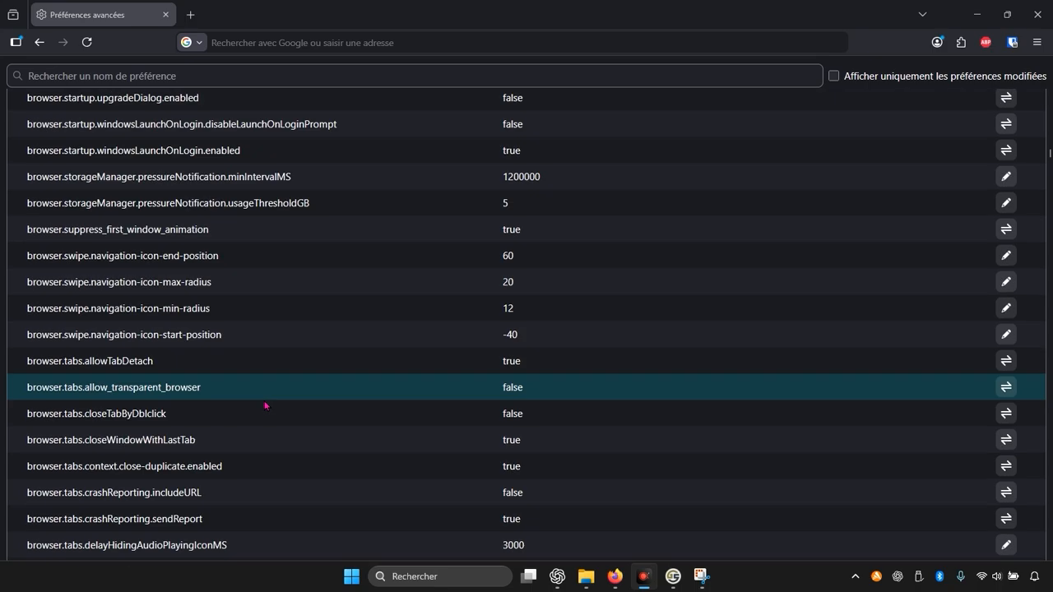
scroll(266, 405, "up", 15)
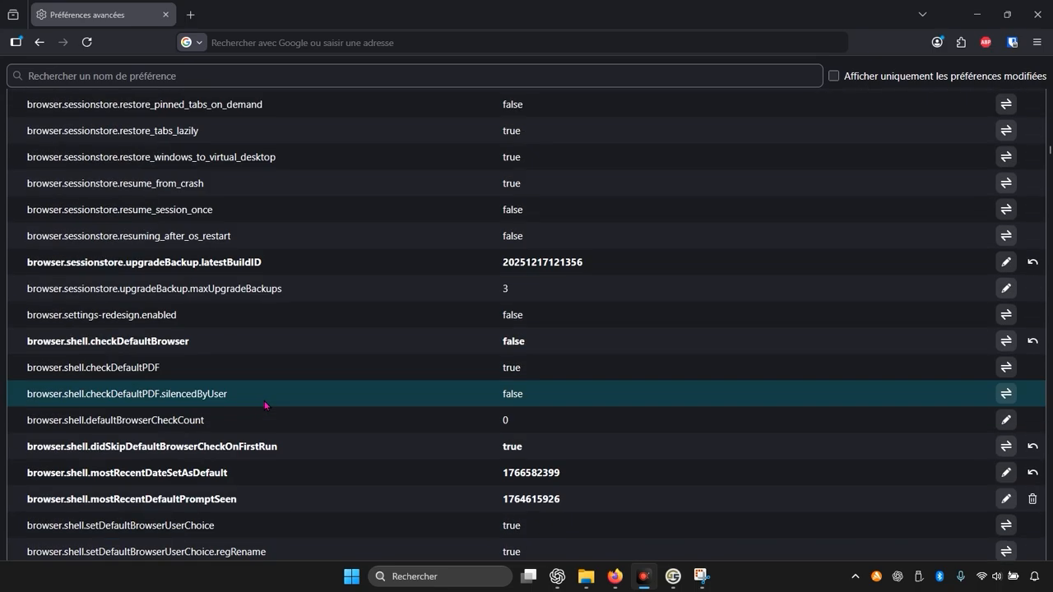
scroll(266, 404, "up", 7)
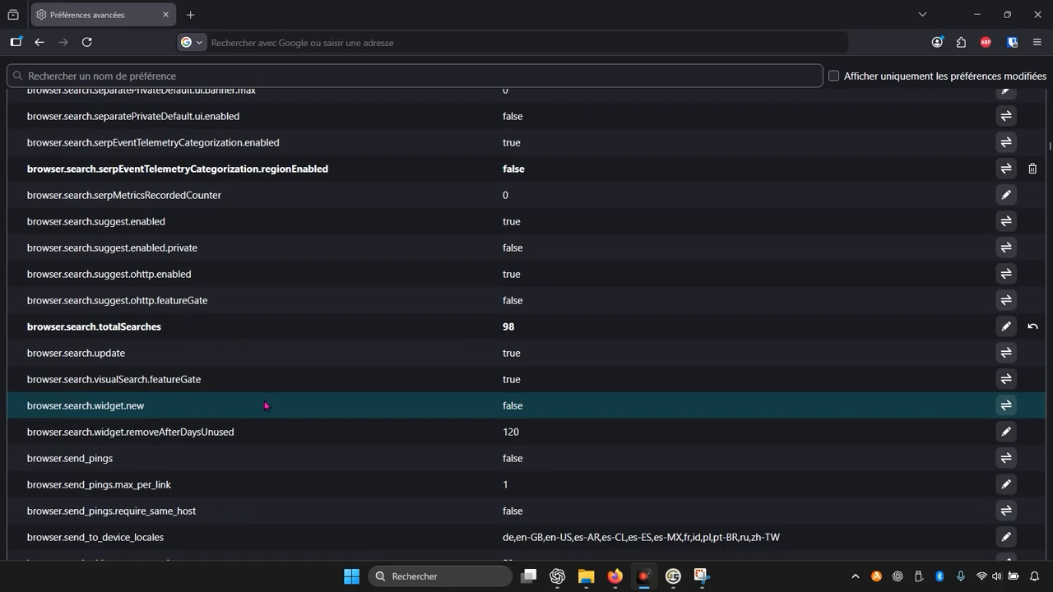
scroll(266, 404, "down", 1)
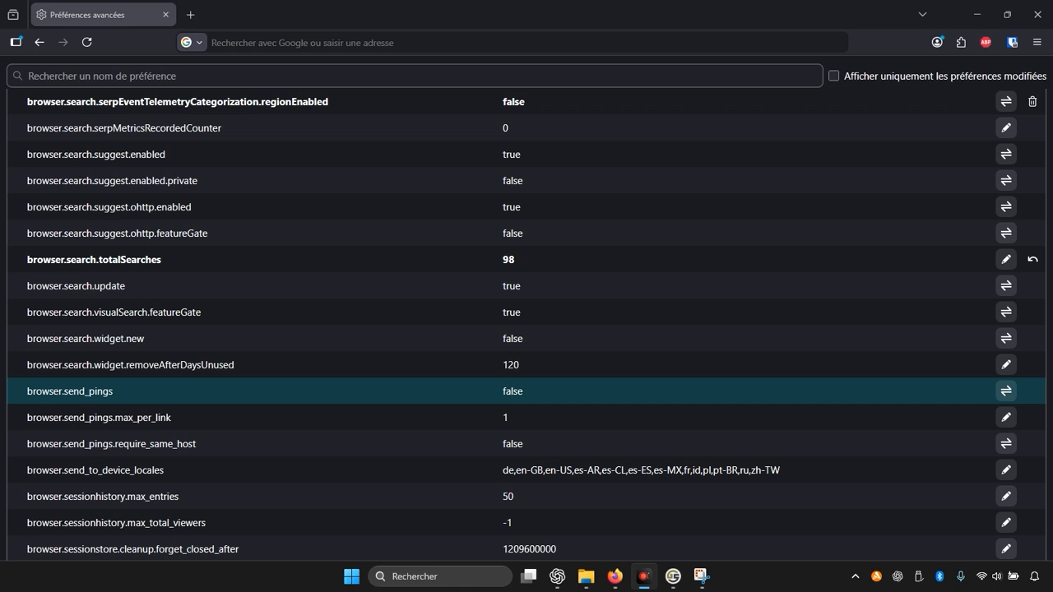
Search the web for "ublock origin" in a new tab and open the ublockorigin.com website from the results.
key("ctrl+t")
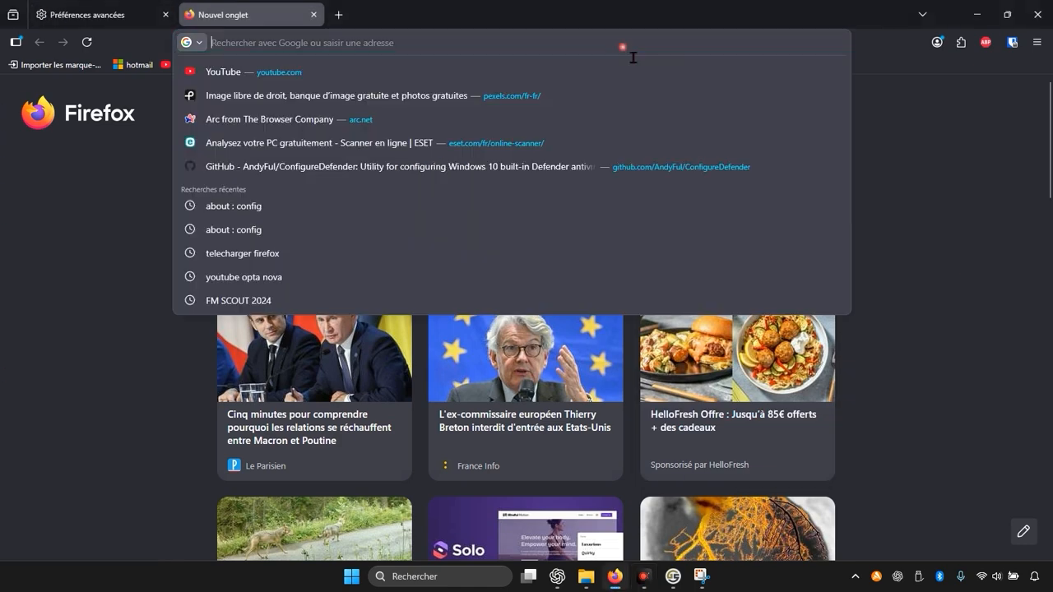
left_click(633, 58)
type("ub")
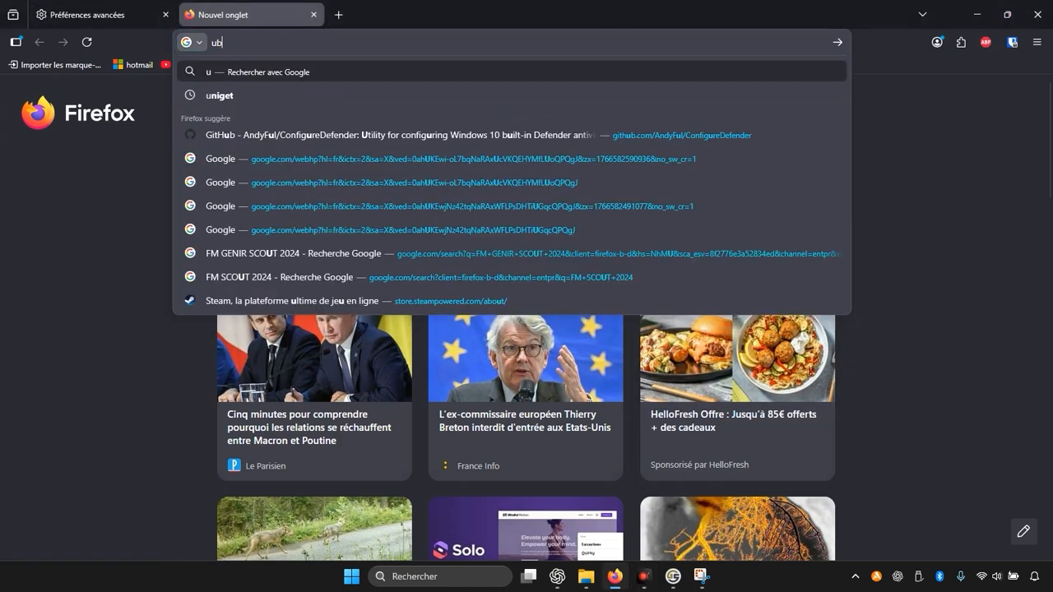
type("lock orig")
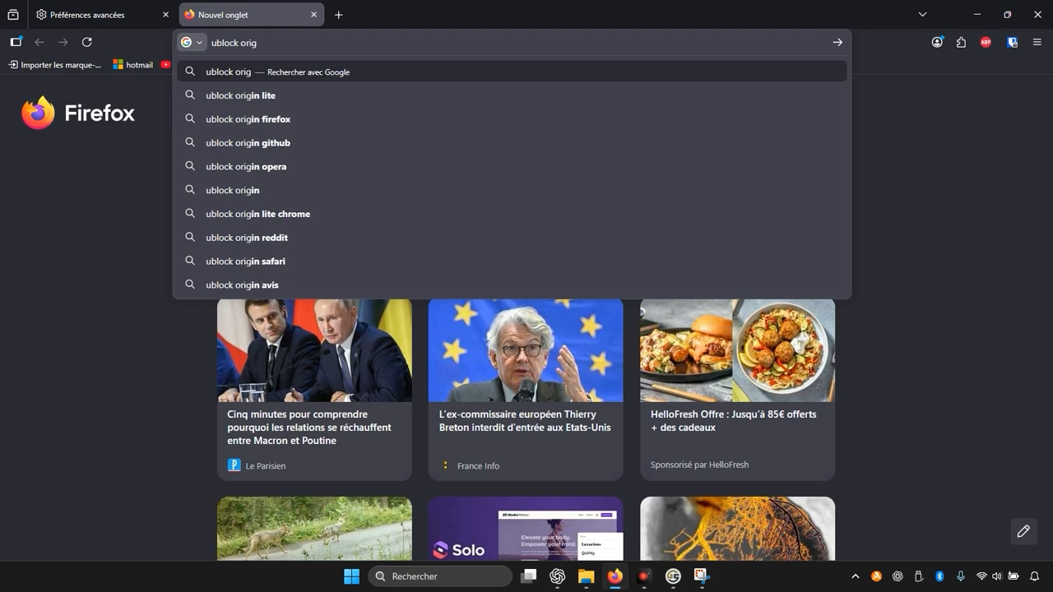
type("in")
key("Return")
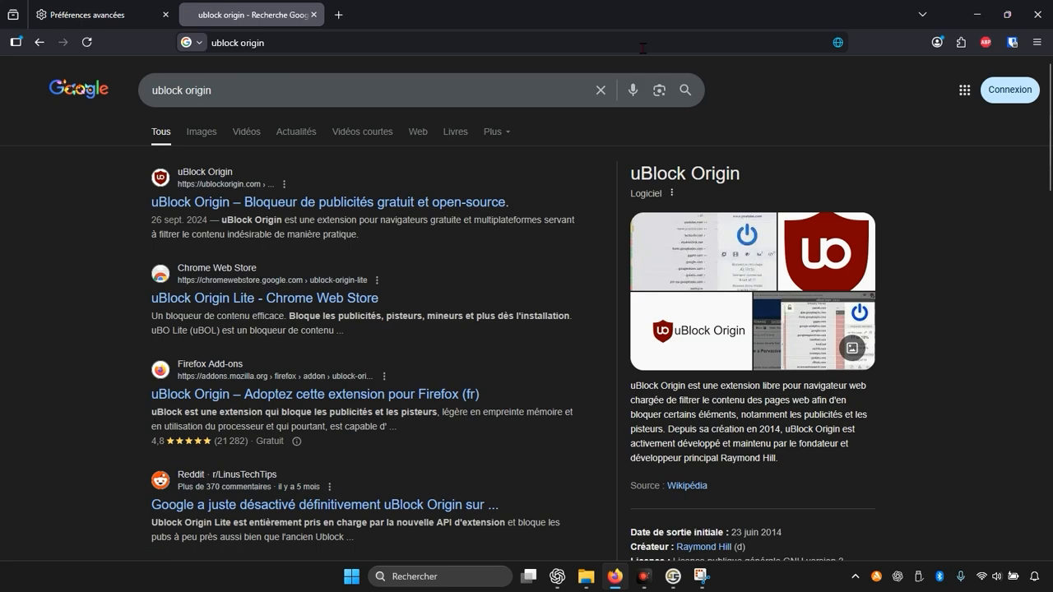
left_click(986, 44)
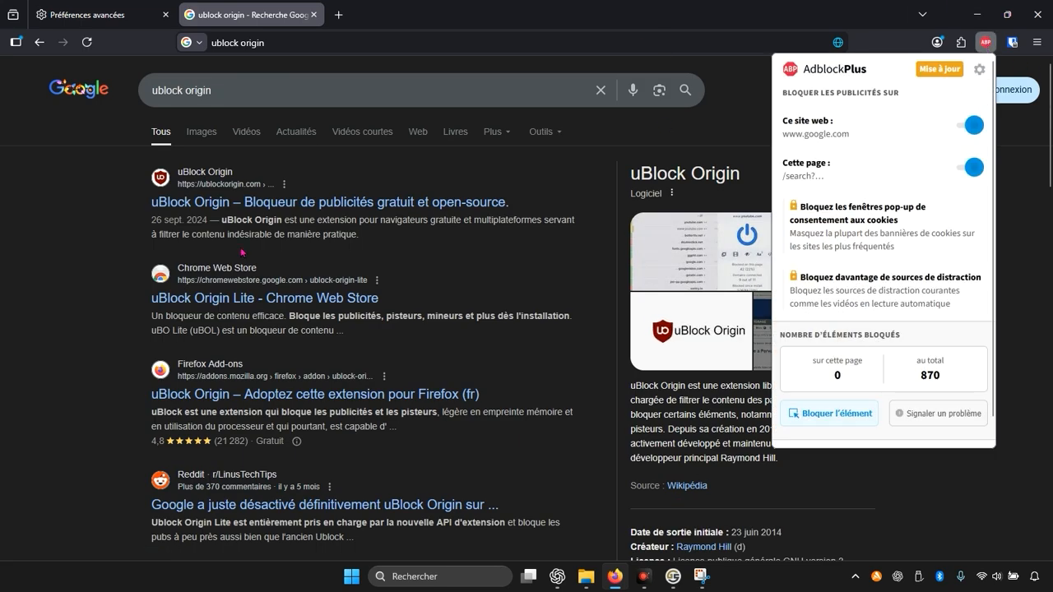
left_click(293, 206)
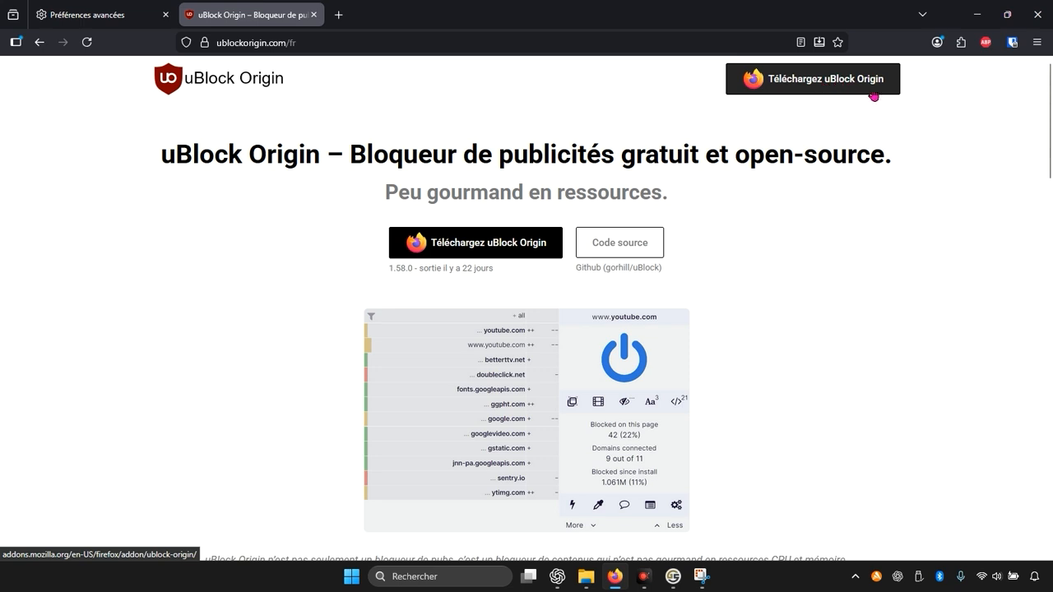
View the installed extensions in the add-ons manager and return to the uBlock Origin page.
left_click(962, 43)
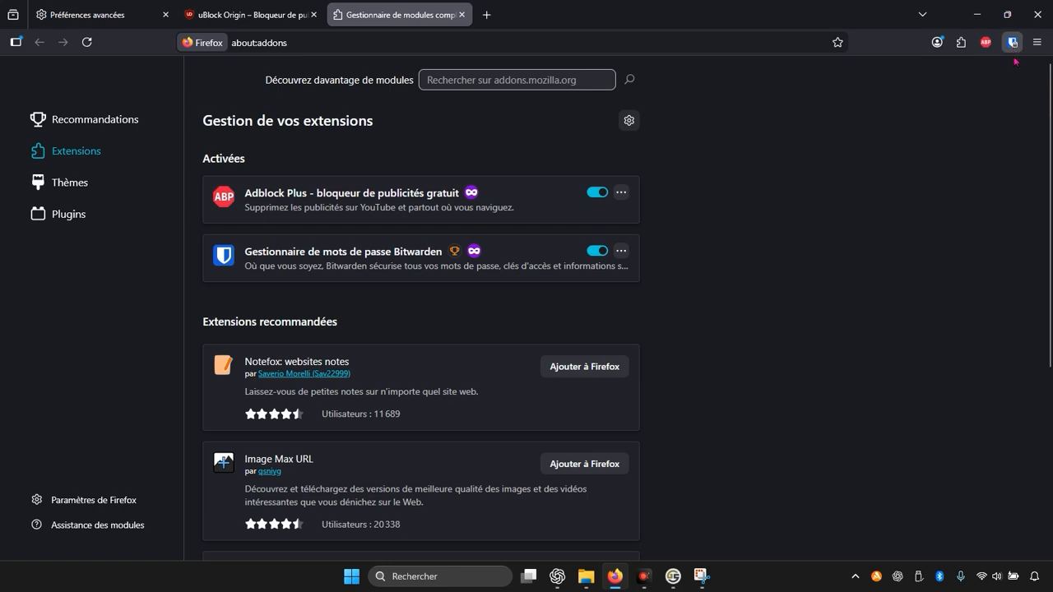
key("ctrl+shift+Tab")
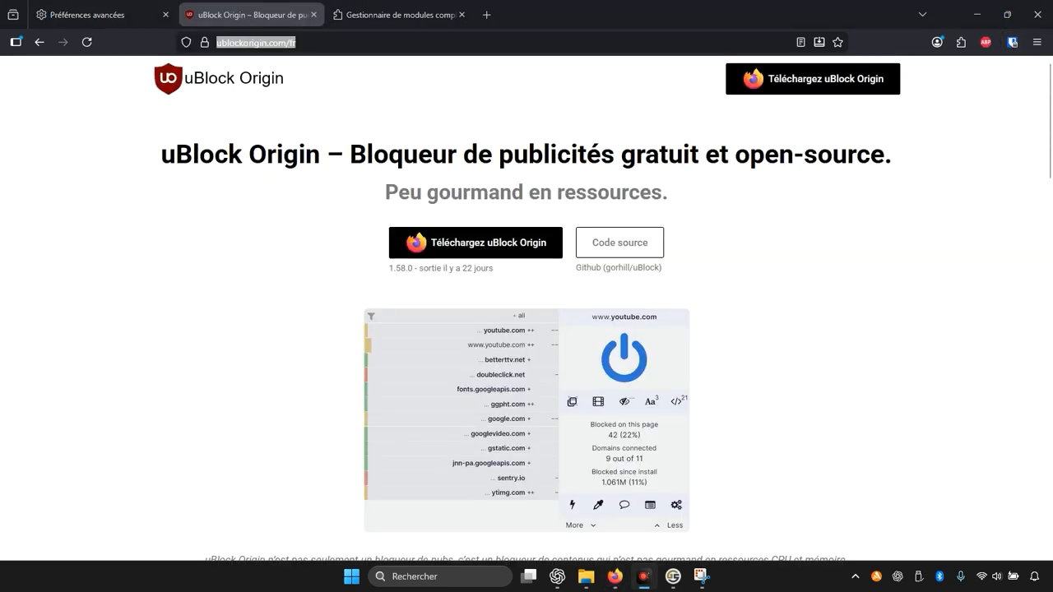
Search the web for "localcdn firefox" in place of the uBlock Origin page.
left_click(346, 46)
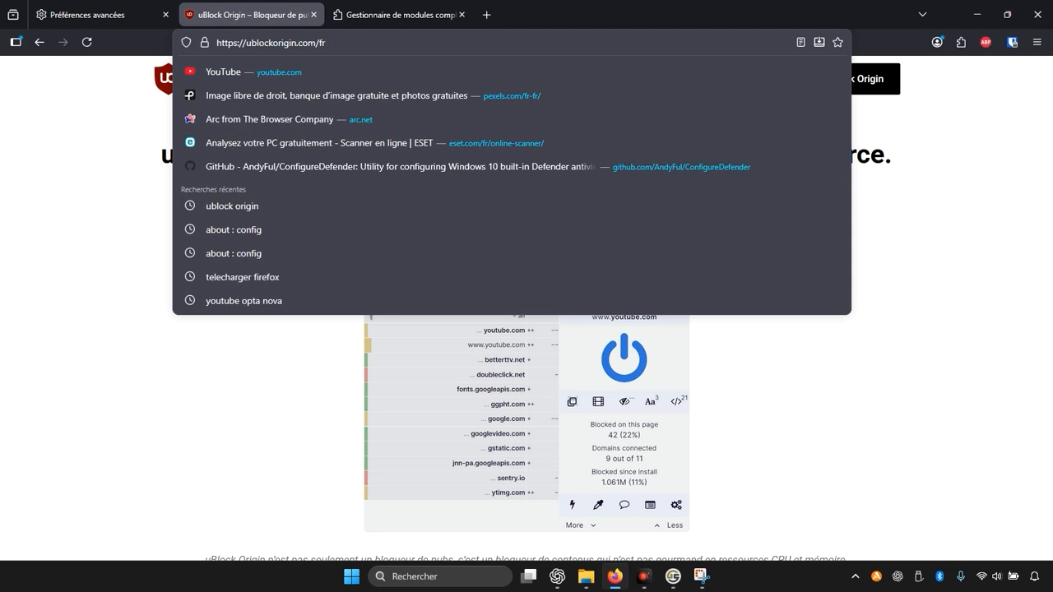
key("ctrl+a")
type("l")
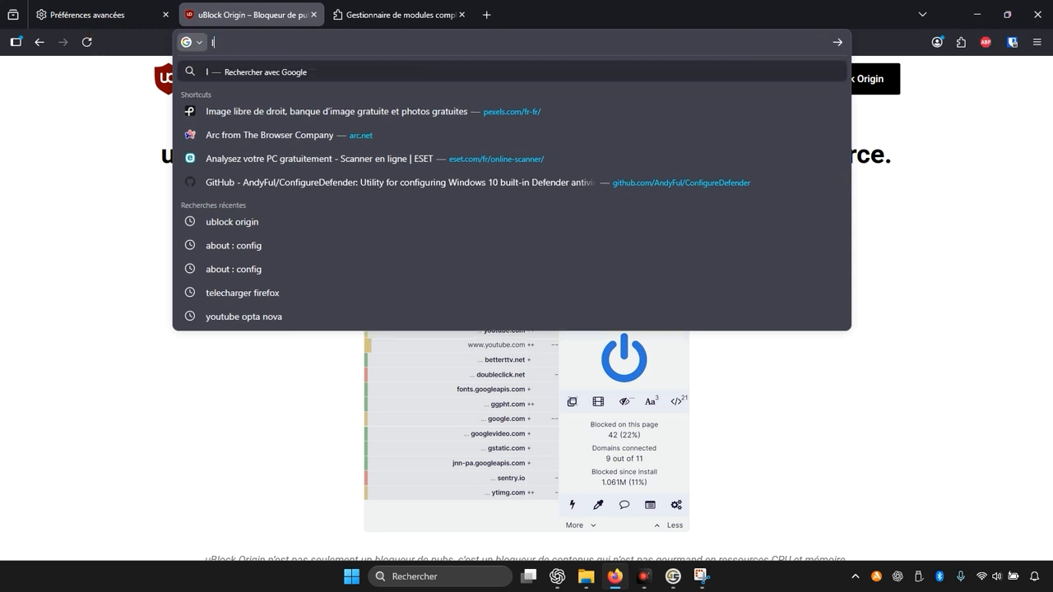
type("ocalce")
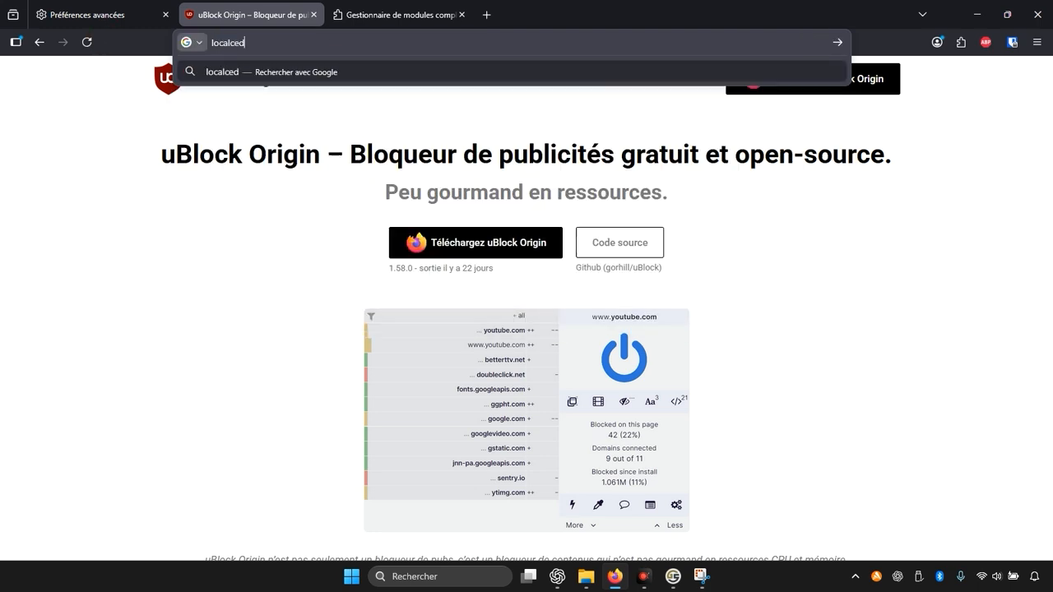
key("BackSpace")
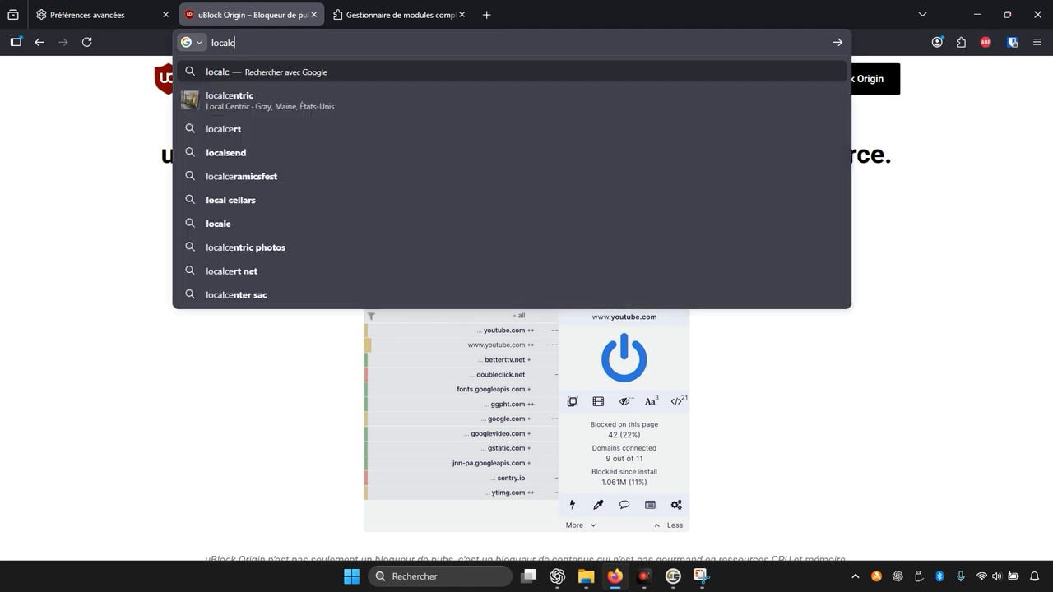
type("dn fire")
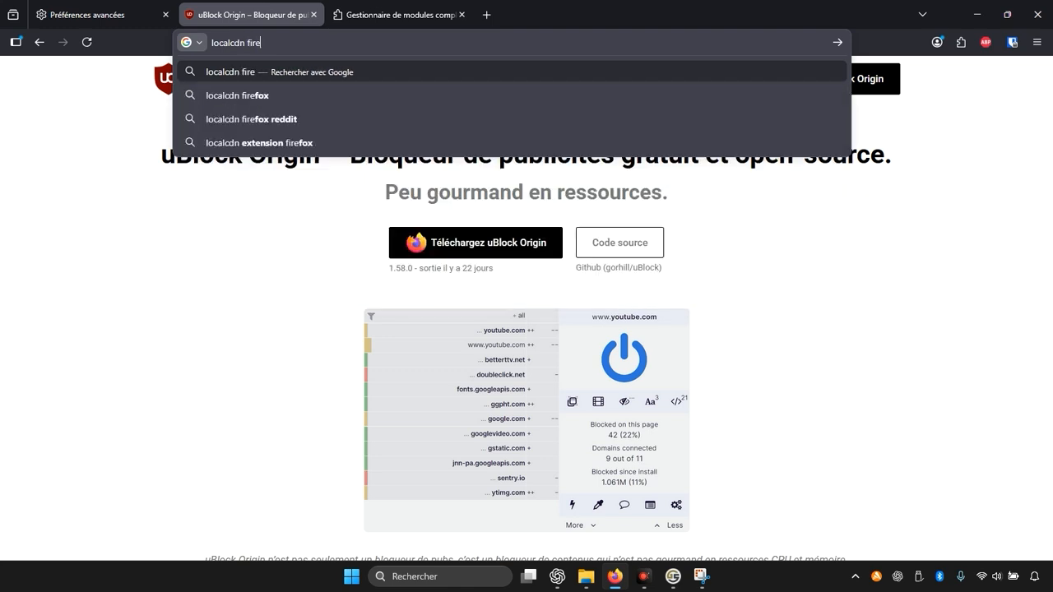
type("fox")
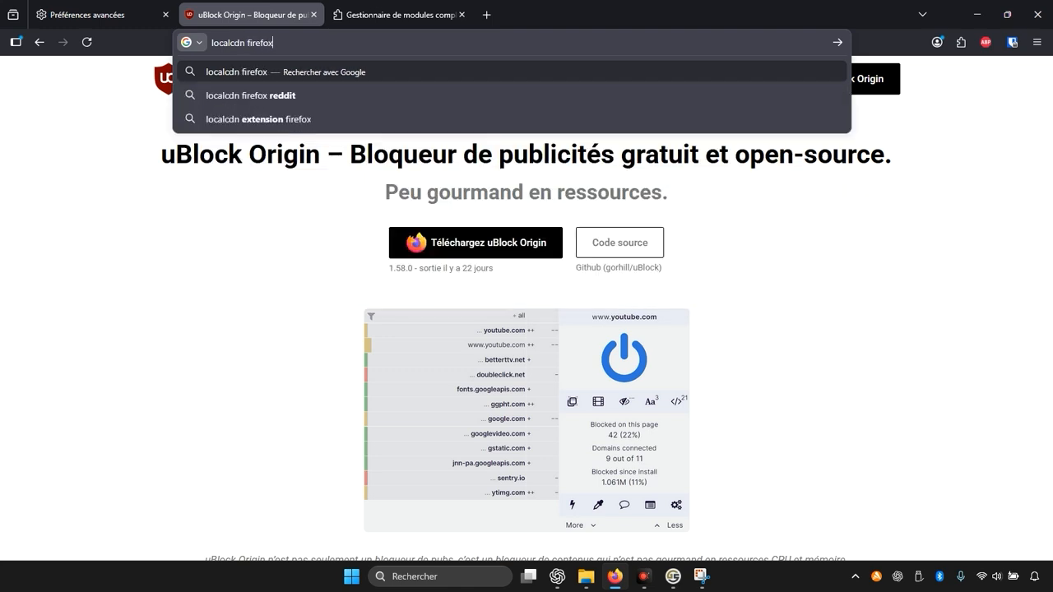
key("Return")
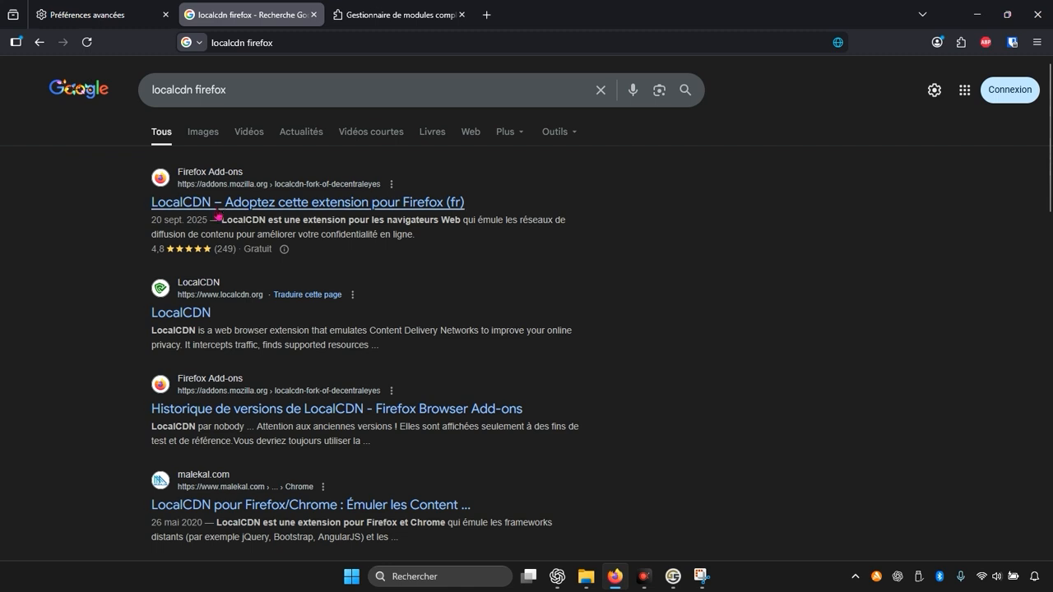
Open LocalCDN's Firefox Add-ons page from the results and install the extension, allowing it to run in private browsing windows.
left_click(216, 204)
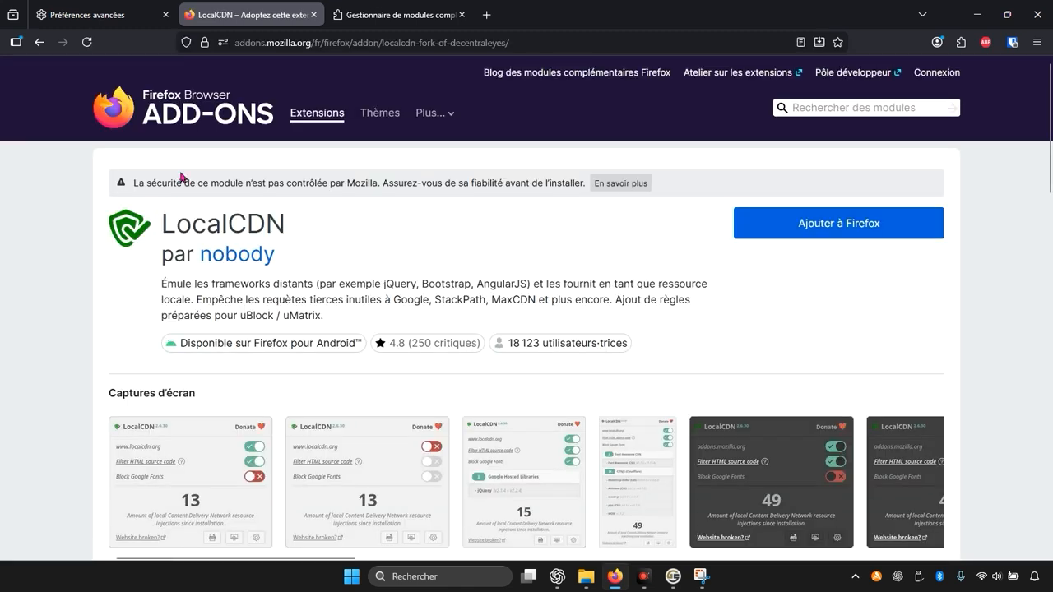
left_click(809, 238)
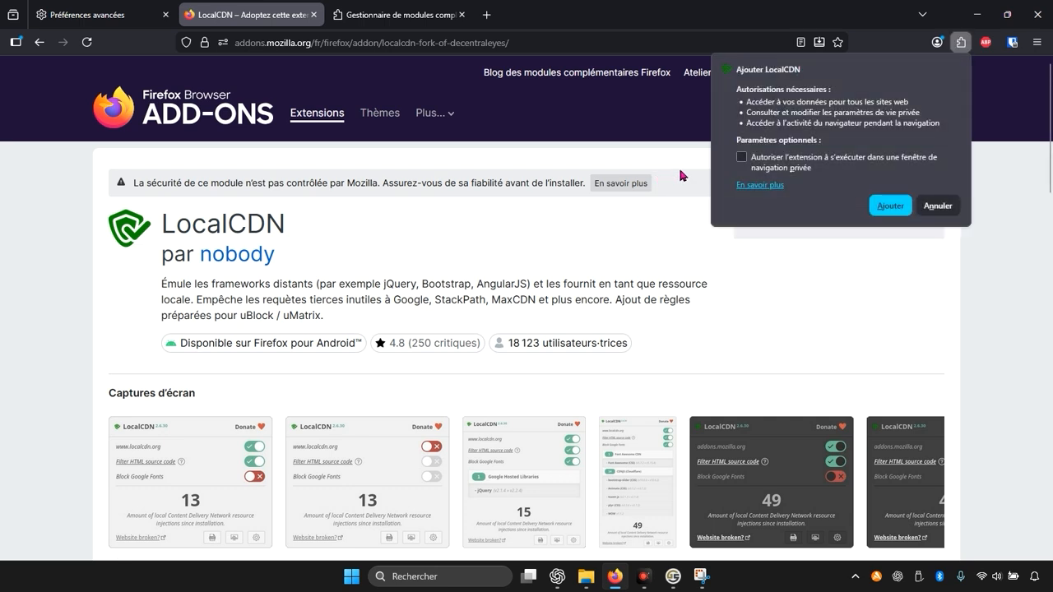
left_click(787, 161)
left_click(882, 204)
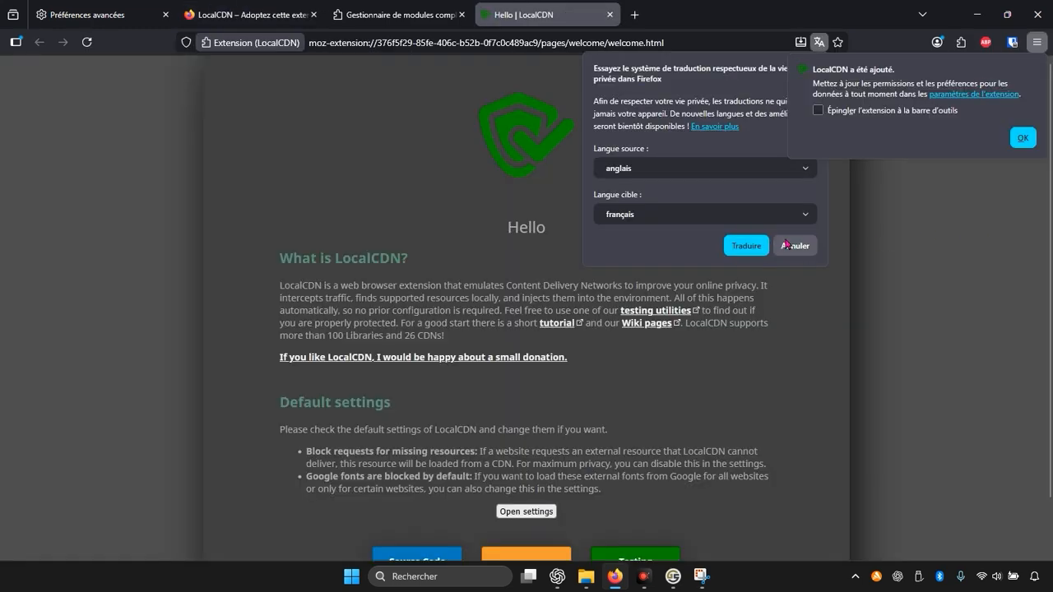
Dismiss the page translation offer and pin the LocalCDN extension to the toolbar.
left_click(796, 245)
scroll(496, 326, "down", 1)
scroll(496, 327, "up", 1)
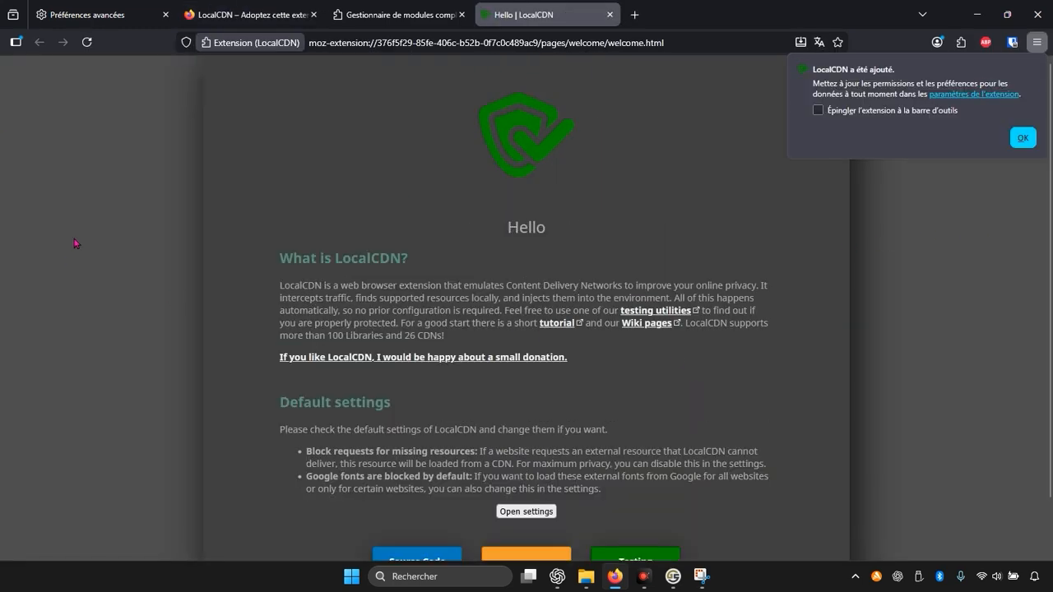
left_click(928, 112)
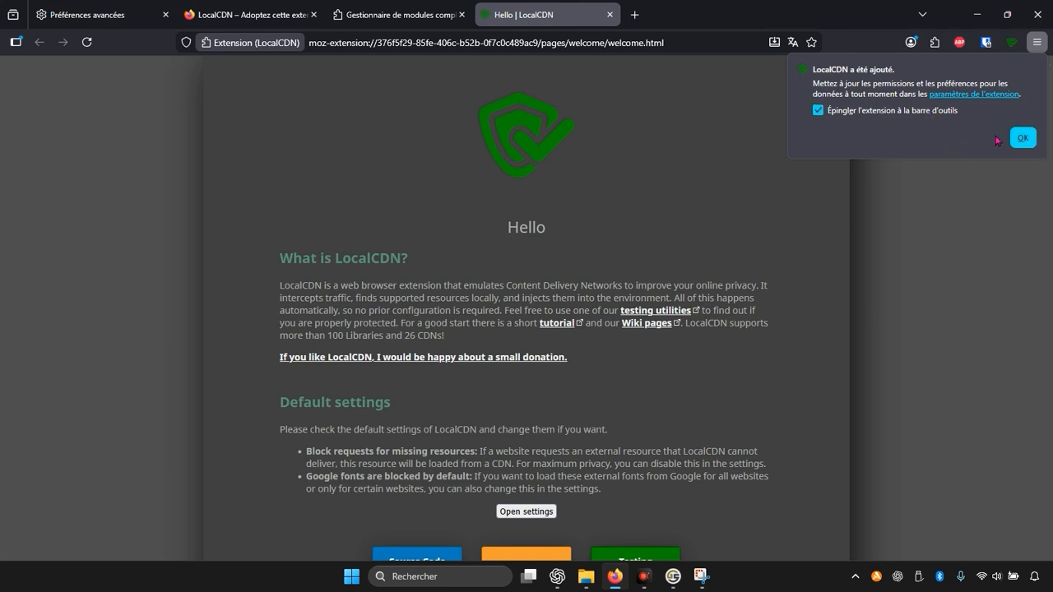
left_click(1022, 137)
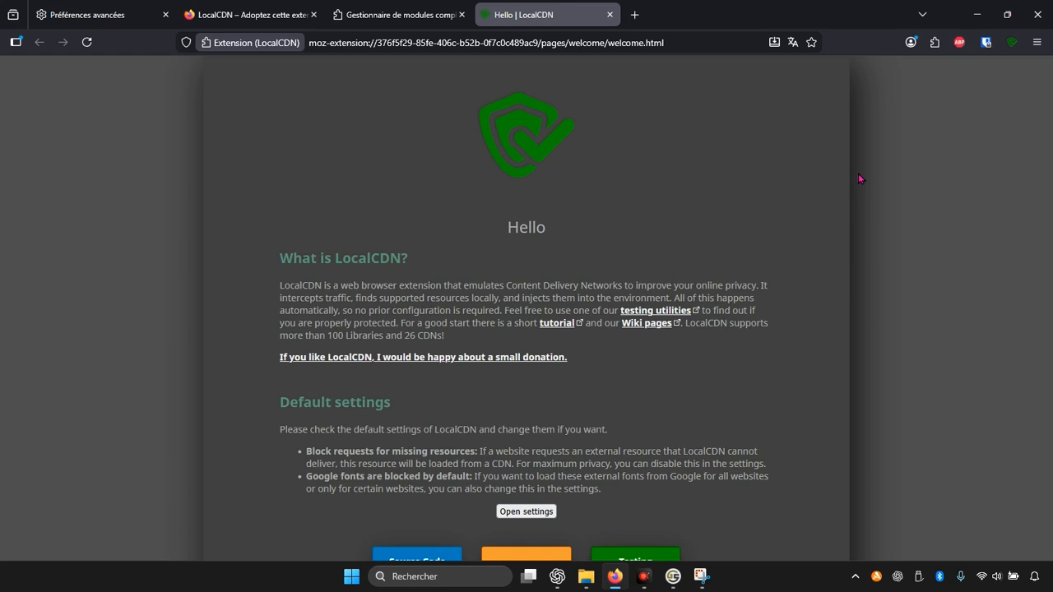
key("F12")
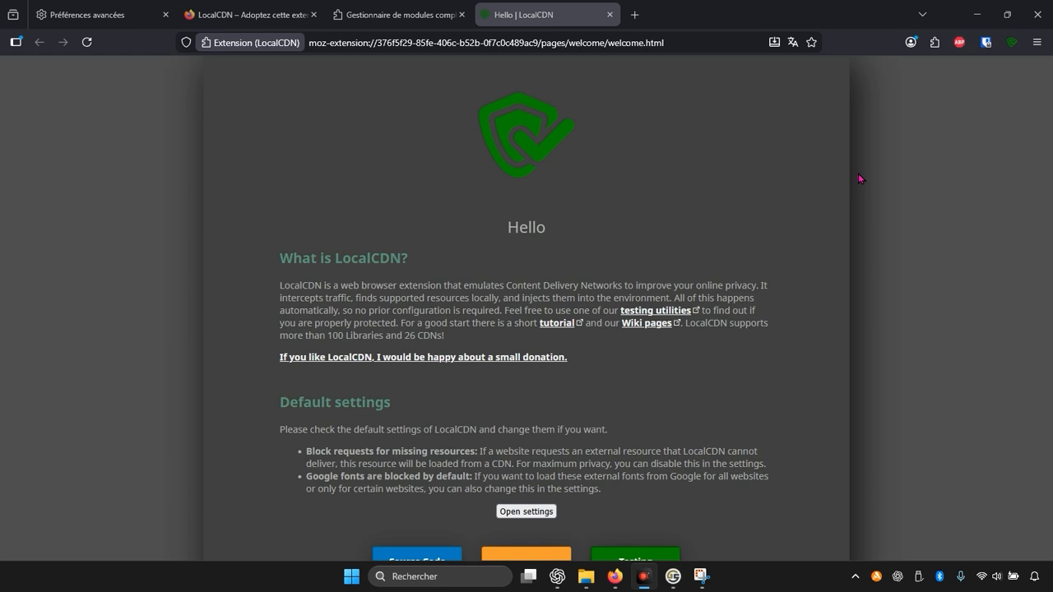
Search the web for "canvasblocker" in place of the LocalCDN welcome page and open its Firefox Add-ons page from the results.
left_click(428, 45)
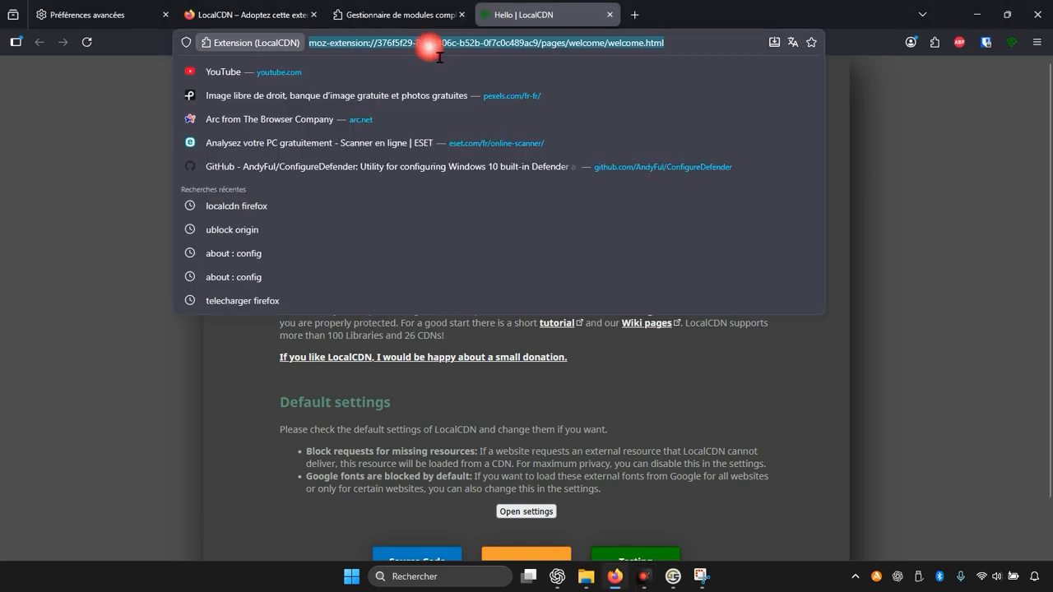
type("can")
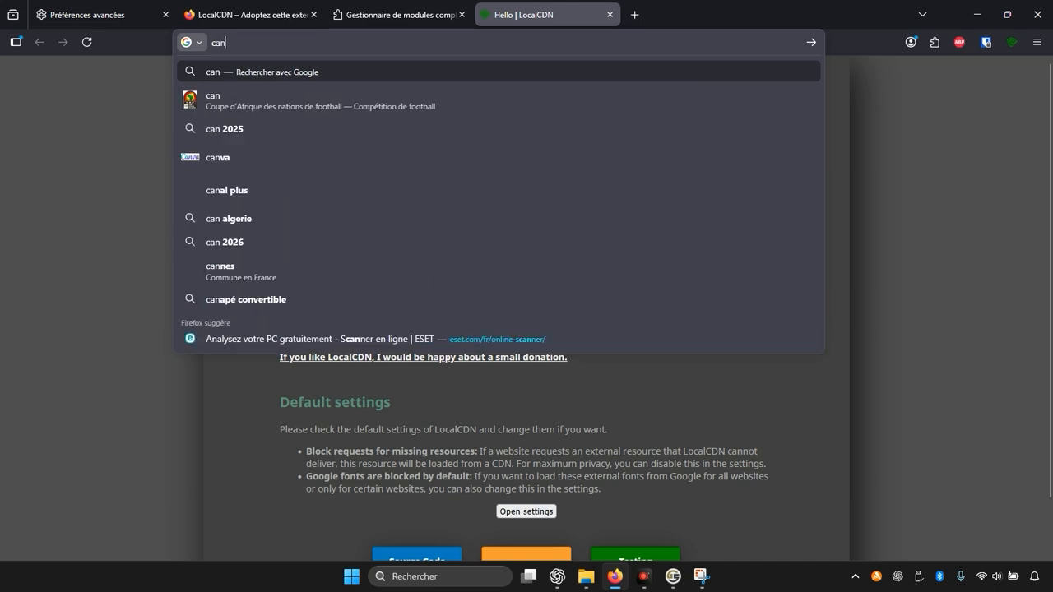
type("vasblo")
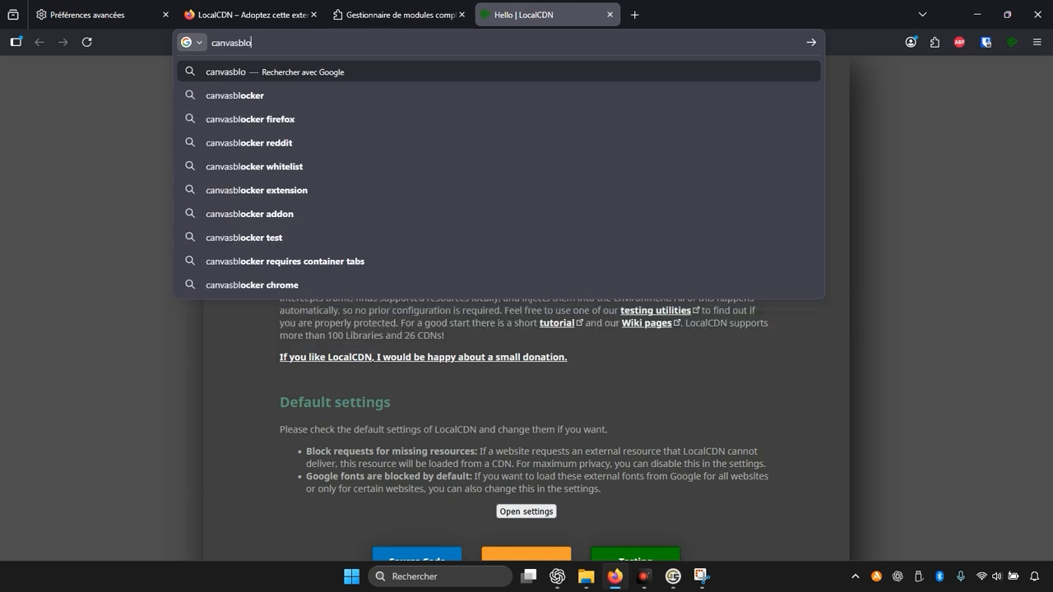
type("cker")
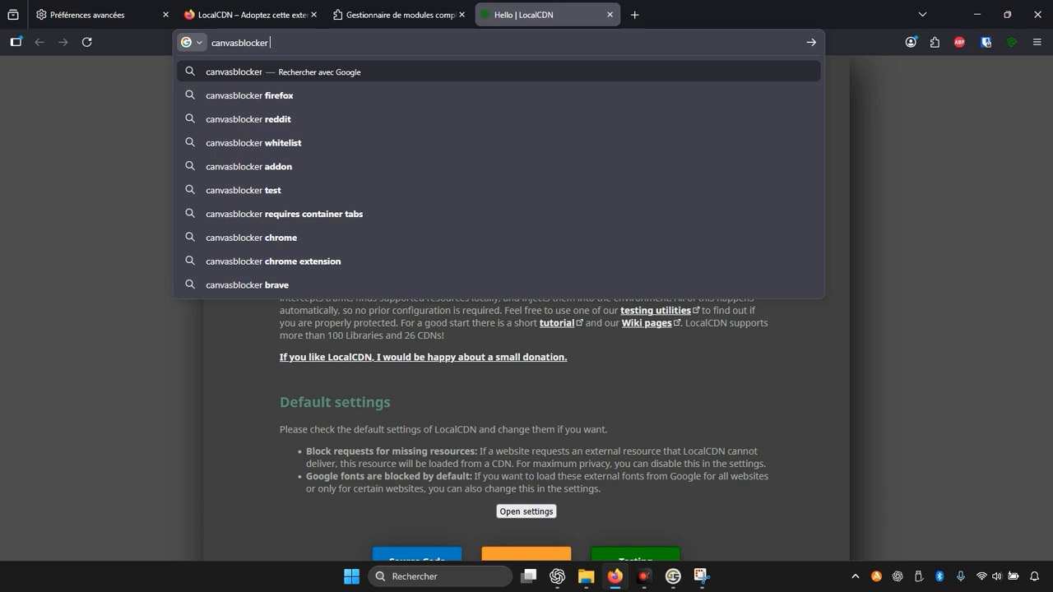
key("Return")
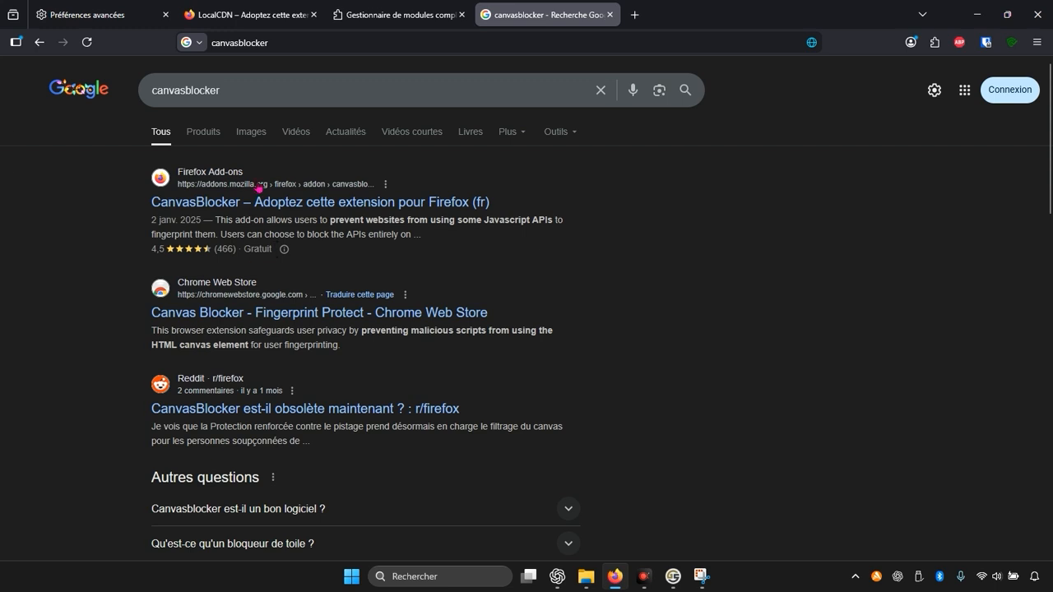
left_click(418, 206)
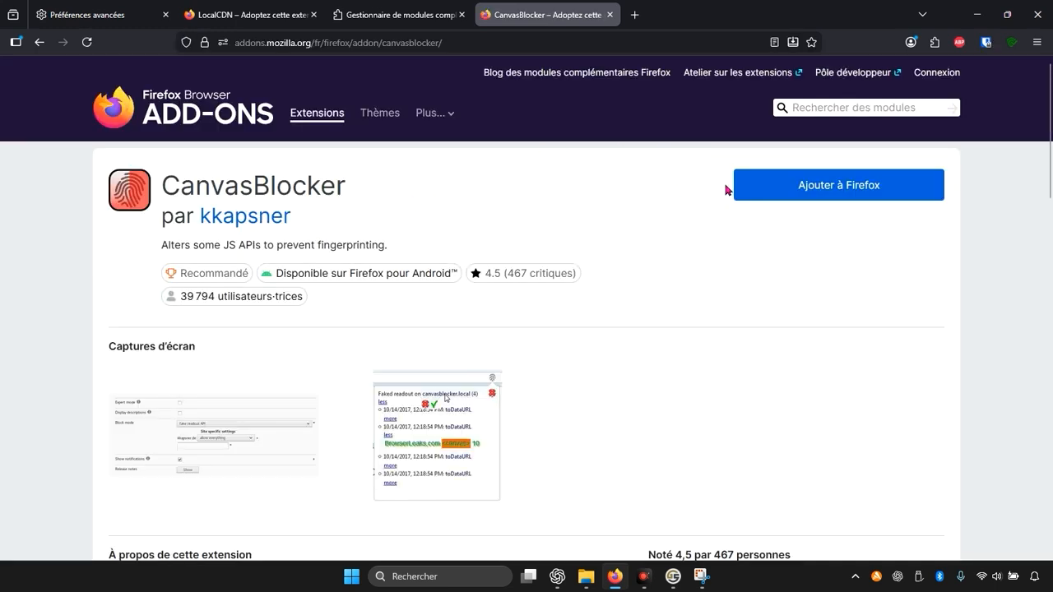
Install the CanvasBlocker extension with permission to run in private browsing windows and pin it to the toolbar.
left_click(827, 189)
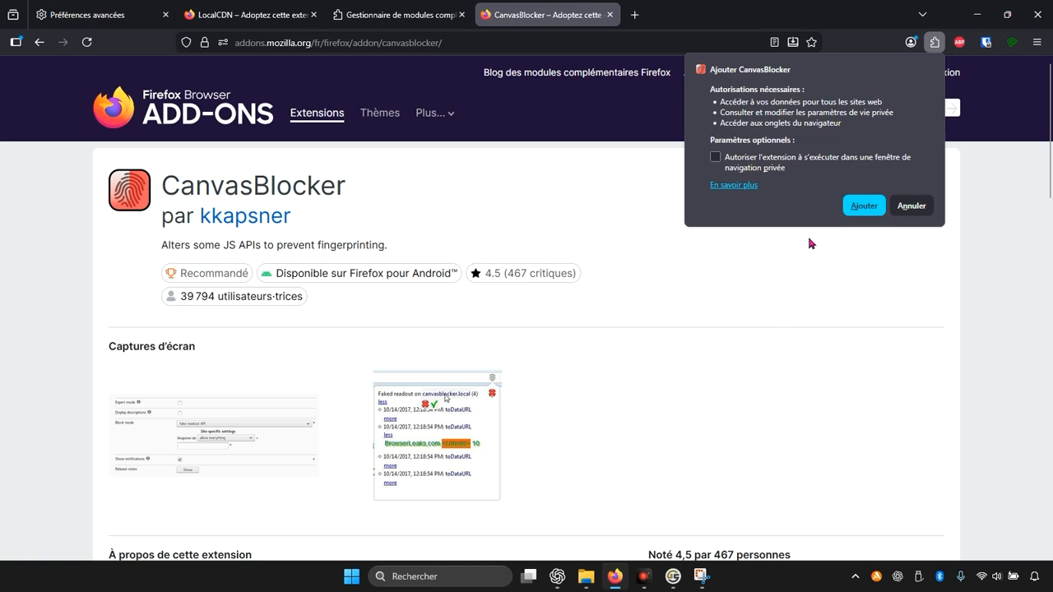
left_click(746, 162)
left_click(863, 204)
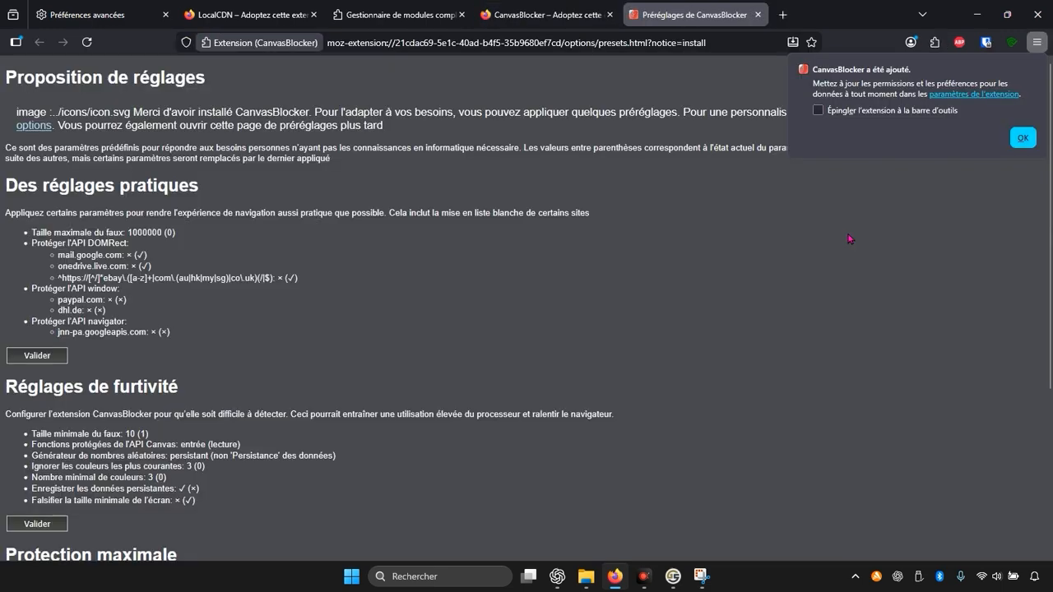
left_click(870, 113)
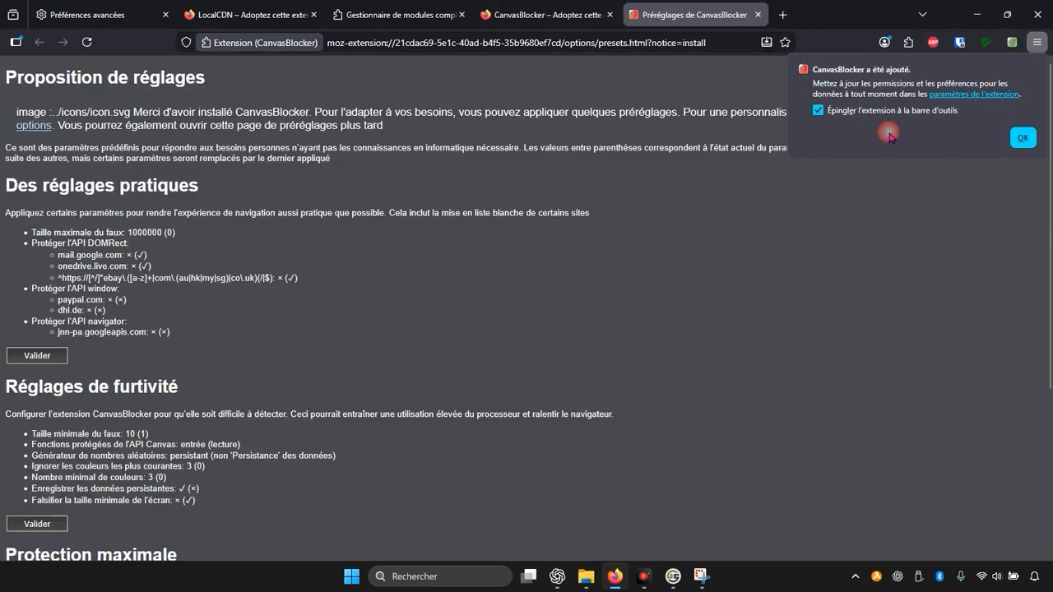
left_click(1012, 139)
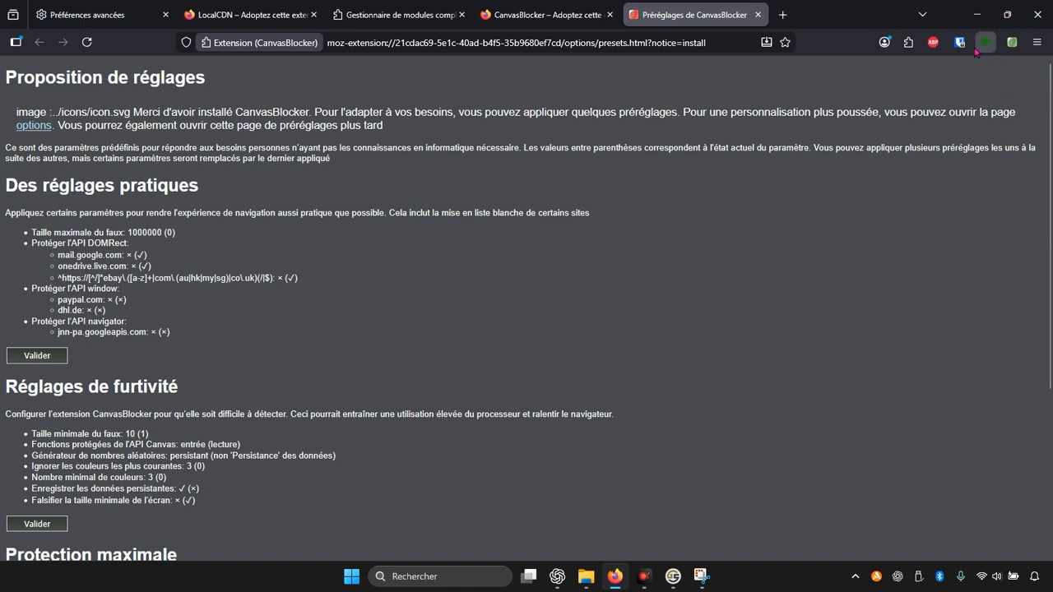